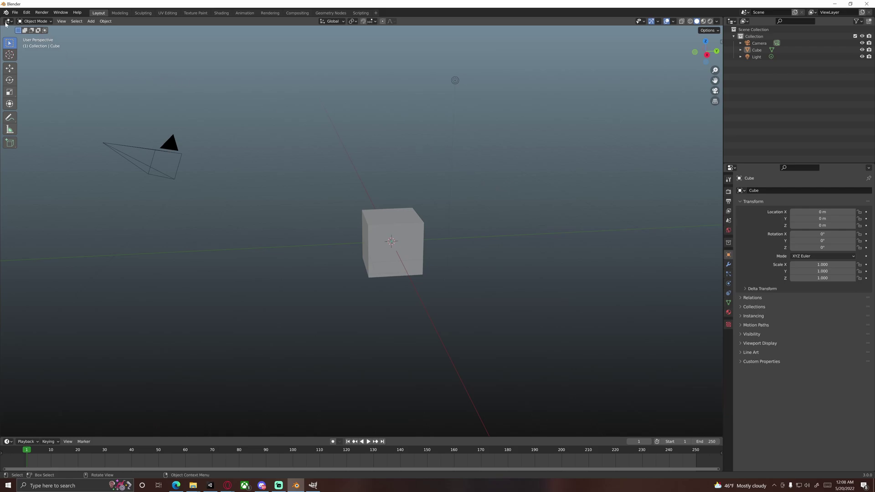
# Step: Open Texture_Export_Tut.blend from Blender's recent files list
pyautogui.click(15, 12)
pyautogui.moveTo(39, 36)
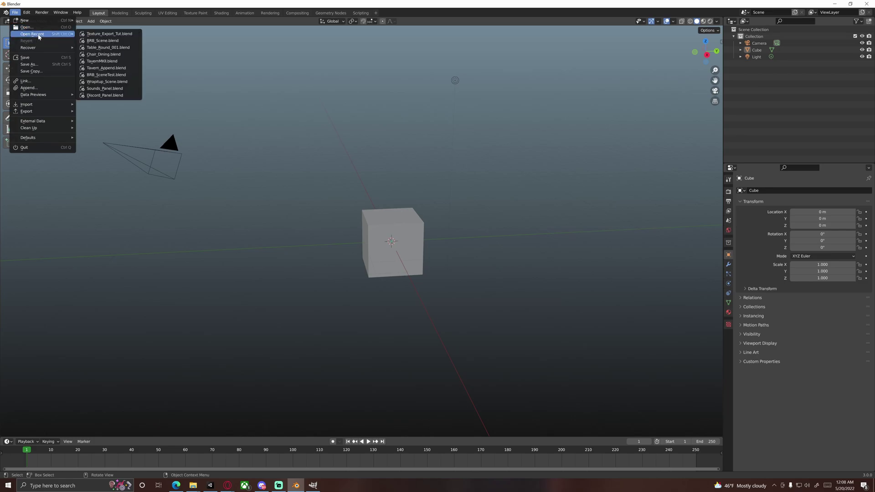
pyautogui.click(93, 35)
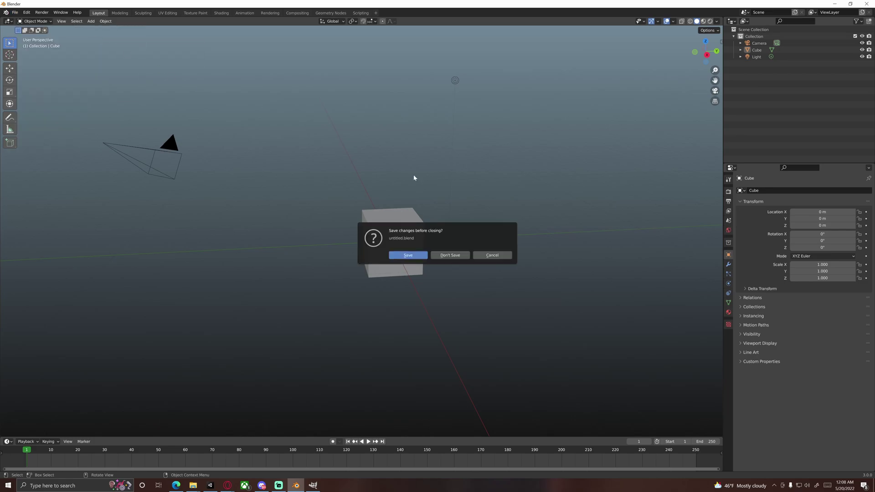
pyautogui.click(445, 256)
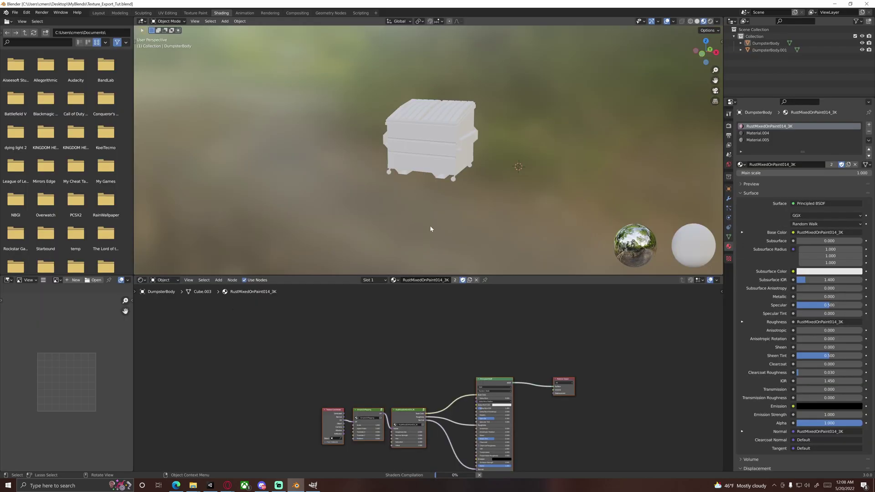
pyautogui.moveTo(430, 215); pyautogui.dragTo(476, 125, button='middle')
pyautogui.click(456, 176)
pyautogui.scroll(3, 437, 198)
pyautogui.scroll(-3, 444, 159)
pyautogui.scroll(2, 434, 171)
pyautogui.moveTo(401, 188); pyautogui.dragTo(443, 164, button='middle')
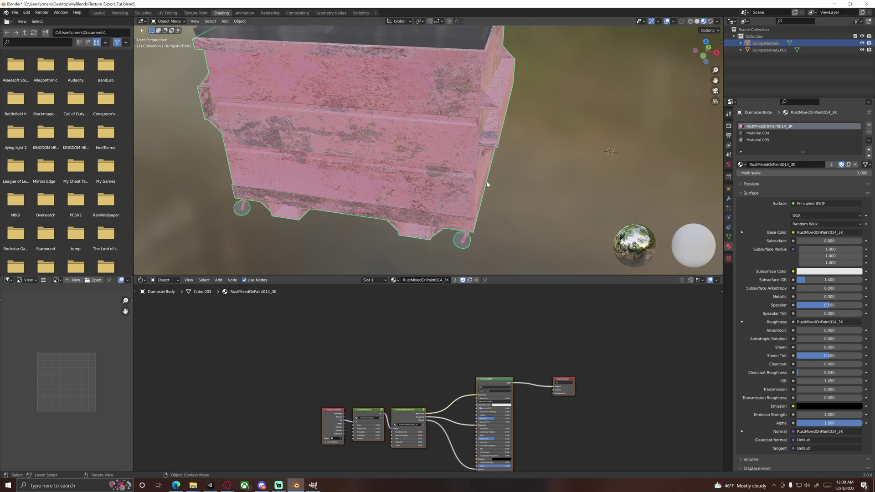
pyautogui.scroll(-3, 370, 186)
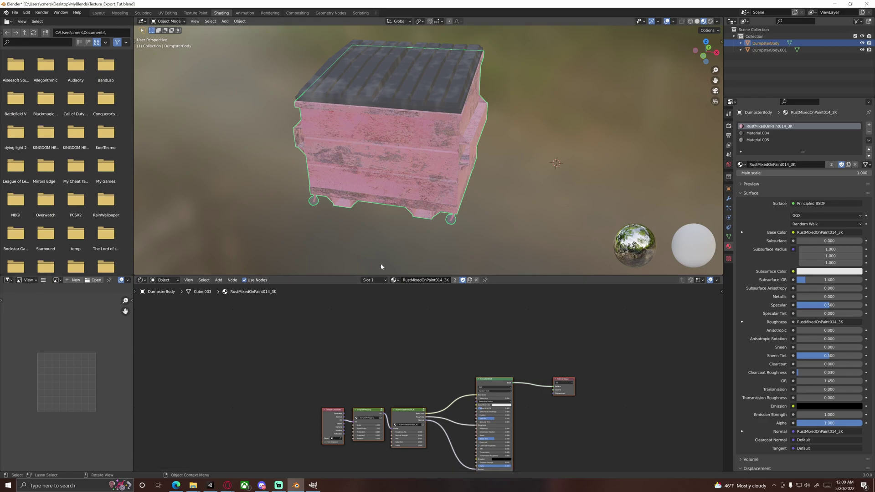
pyautogui.click(15, 12)
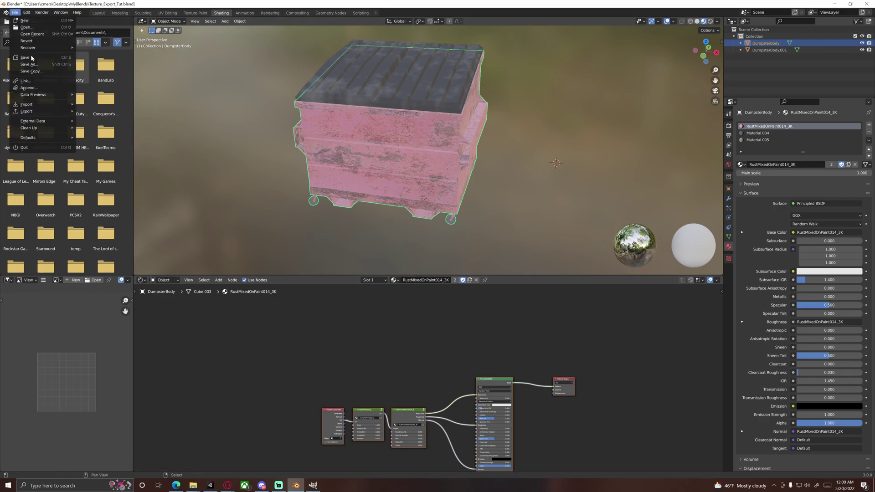
pyautogui.moveTo(47, 112)
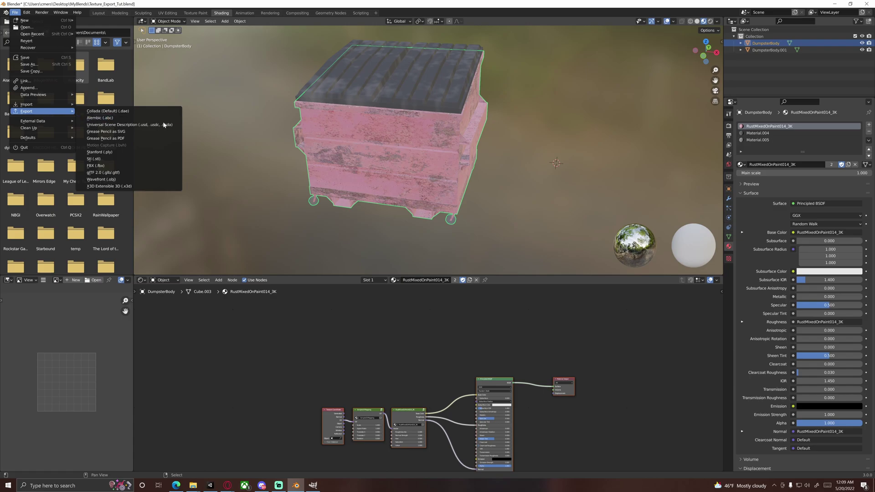
pyautogui.click(109, 166)
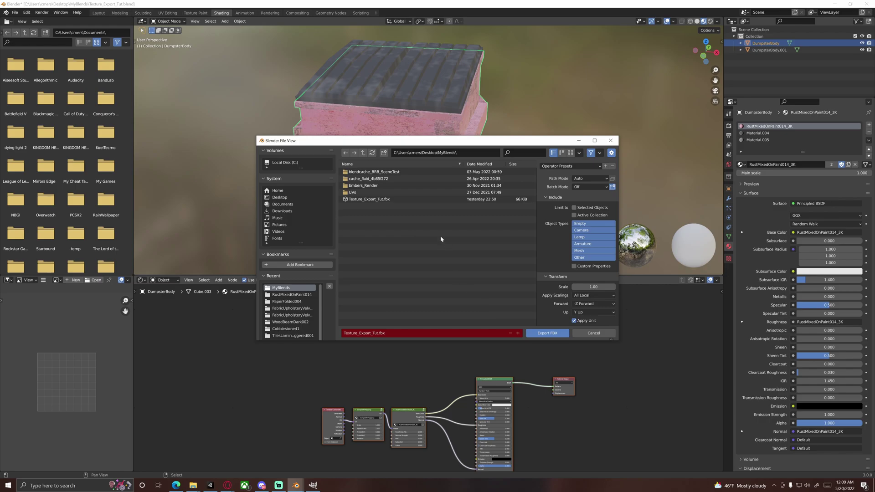
pyautogui.click(594, 333)
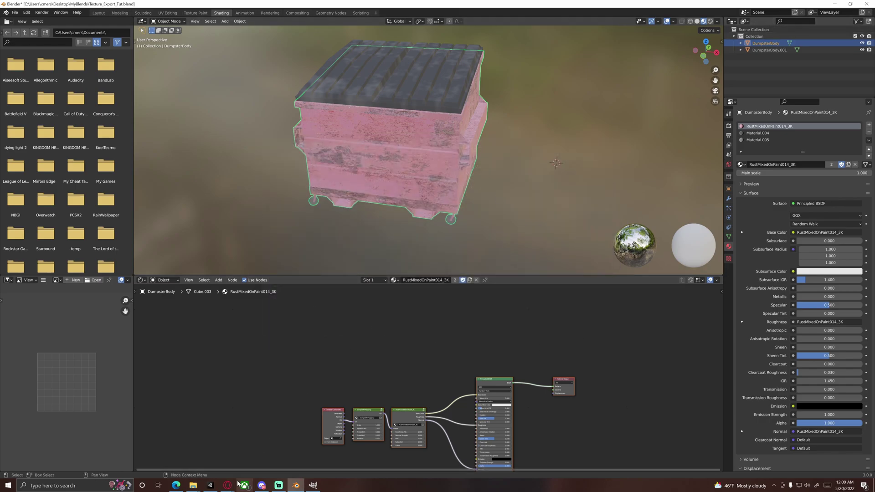
# Step: In Unity, create a new folder under Assets, named with the typo My_Aseets
pyautogui.click(211, 485)
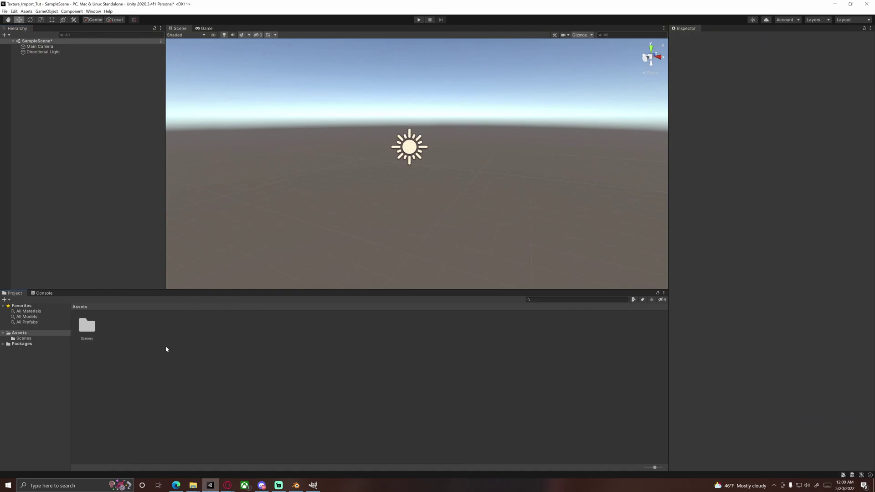
pyautogui.click(20, 333)
pyautogui.rightClick(113, 359)
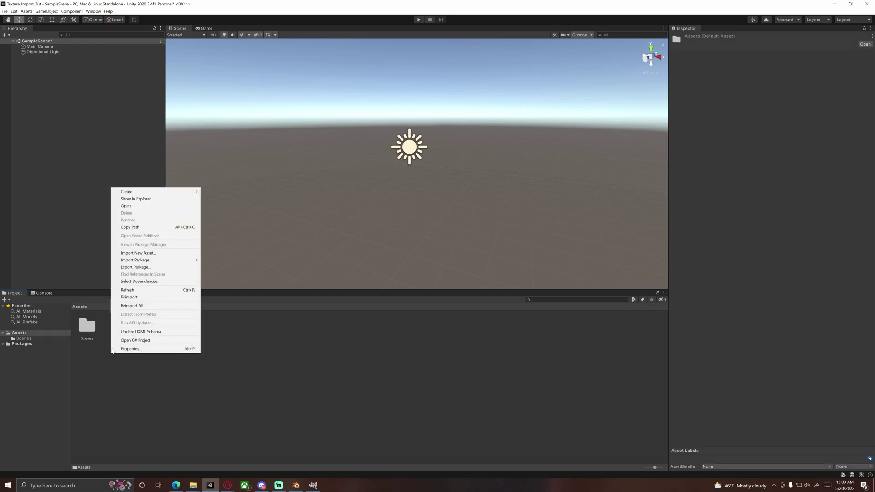
pyautogui.moveTo(182, 192)
pyautogui.click(215, 192)
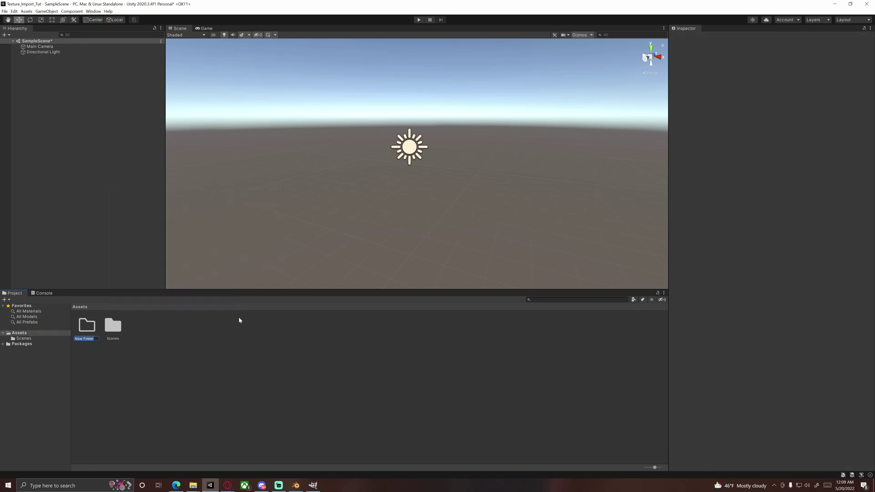
pyautogui.write('My_Aseets')
pyautogui.press('Return')
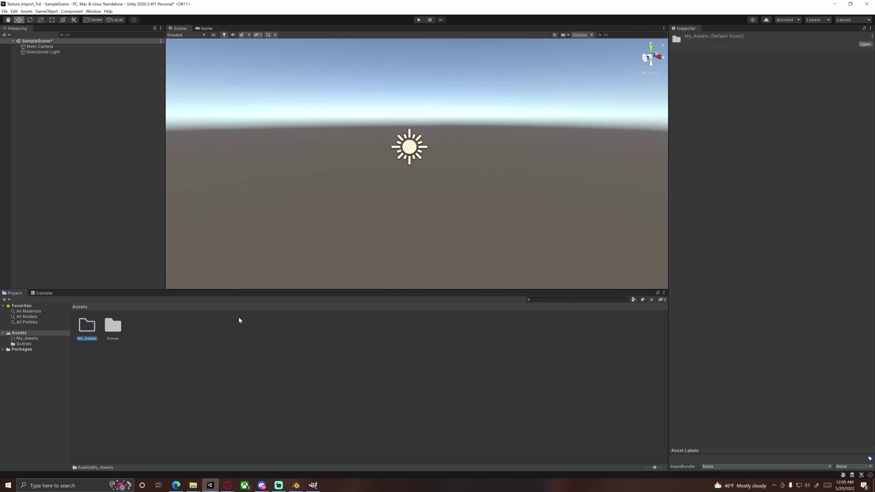
# Step: Start renaming the misspelled folder to correct it to My_Assets
pyautogui.rightClick(91, 334)
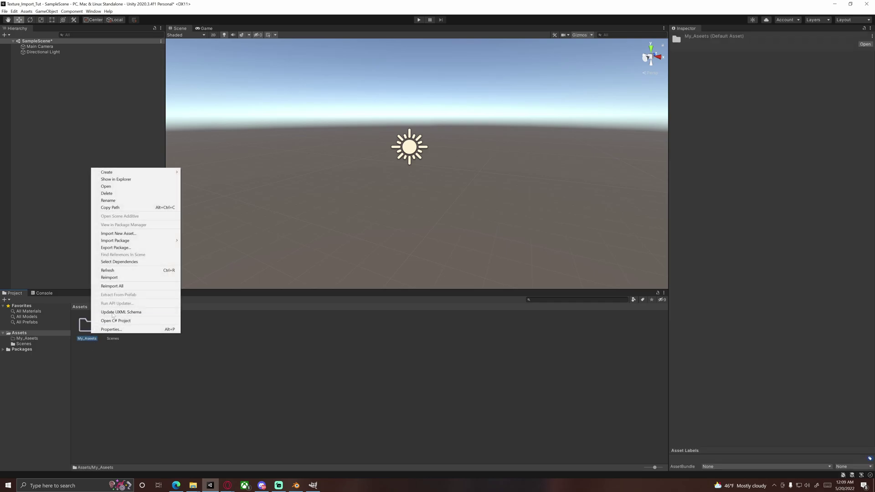
pyautogui.click(109, 200)
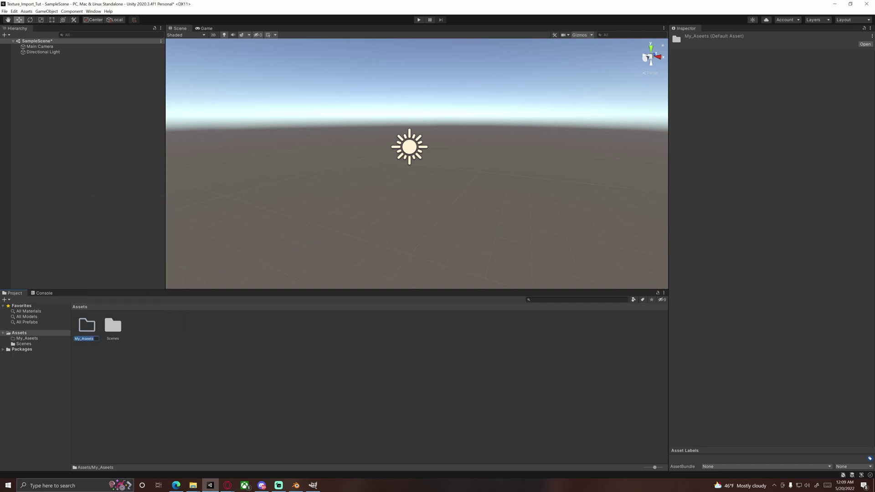
pyautogui.click(86, 340)
# Step: Confirm the My_Assets name, open it, and create a My_Imports folder inside
pyautogui.press('Return')
pyautogui.doubleClick(87, 326)
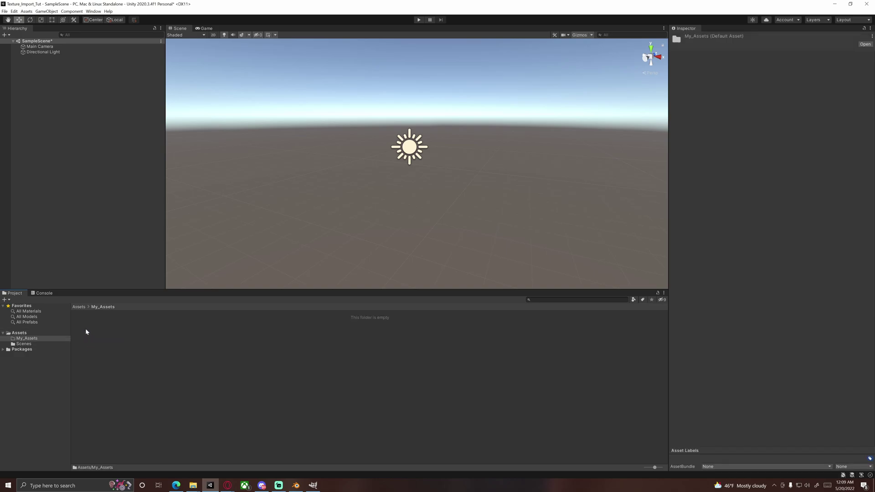
pyautogui.rightClick(100, 344)
pyautogui.moveTo(137, 184)
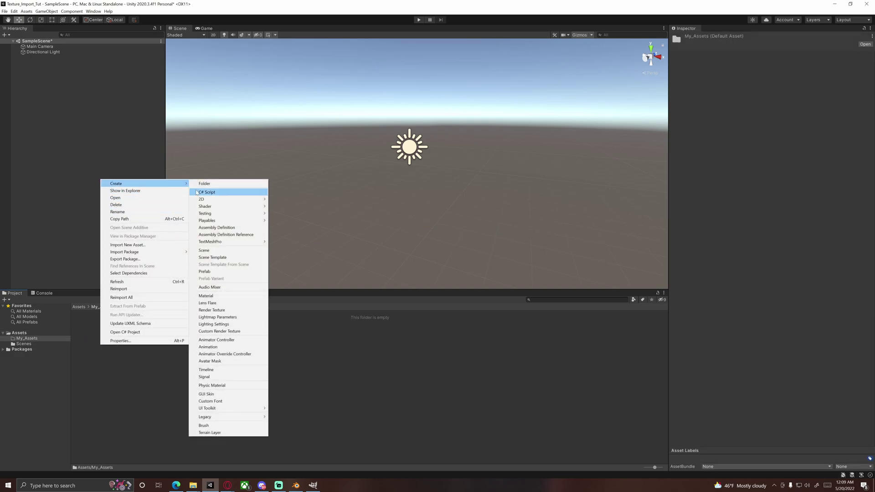
pyautogui.click(205, 184)
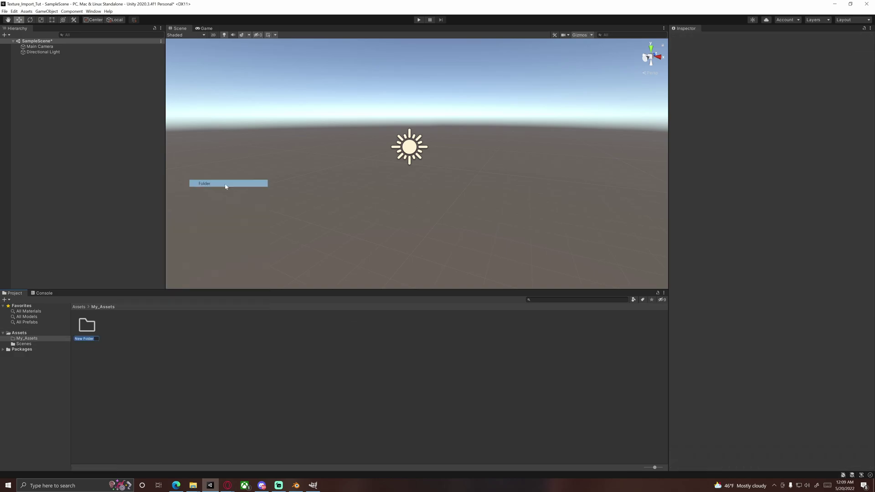
pyautogui.write('My_')
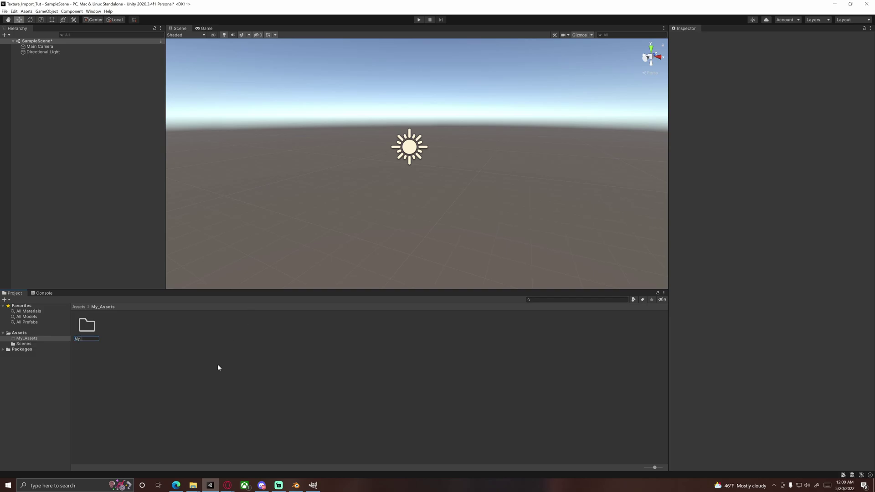
pyautogui.write('Imports')
pyautogui.press('Return')
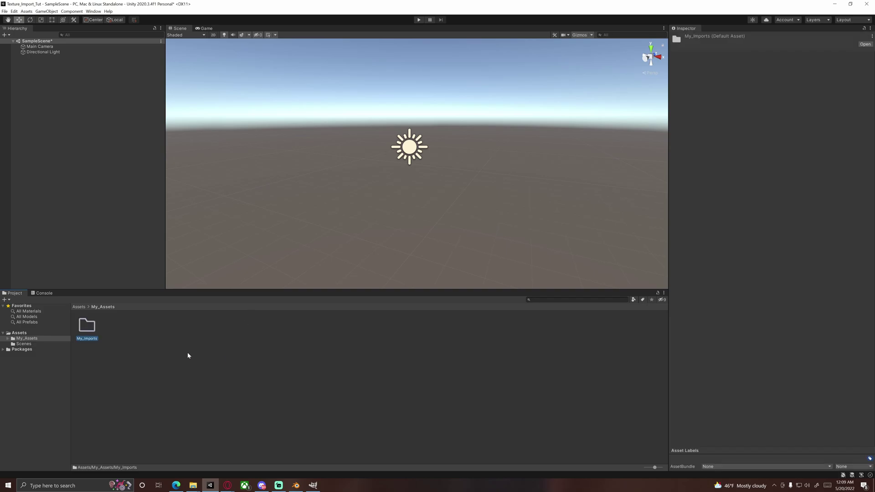
# Step: Open My_Imports and create a My_Materials folder in it
pyautogui.doubleClick(92, 342)
pyautogui.rightClick(92, 343)
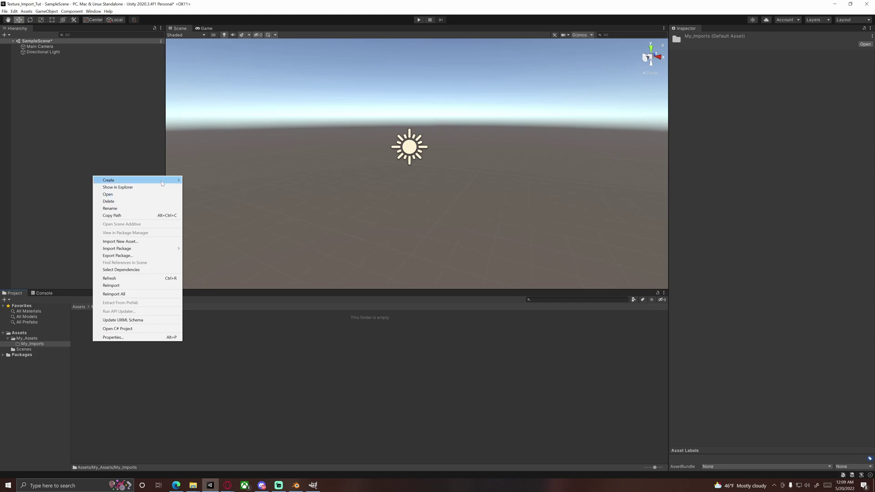
pyautogui.moveTo(150, 180)
pyautogui.click(201, 181)
pyautogui.write('My_Material')
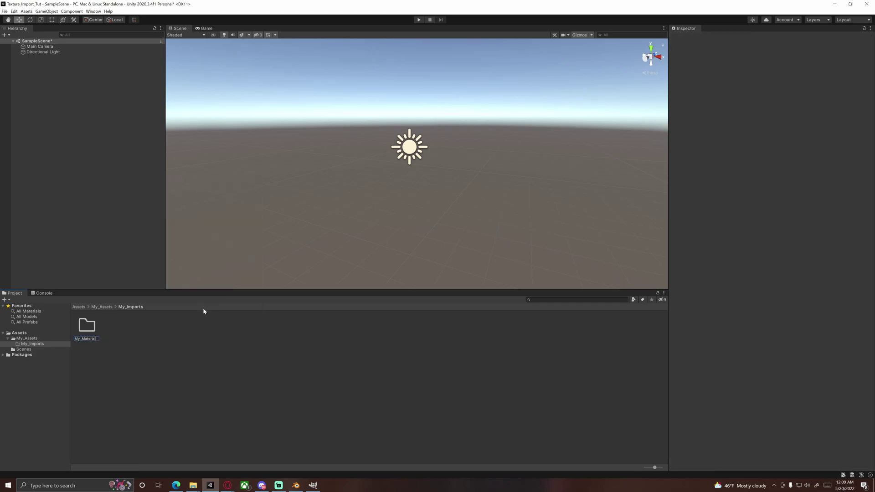
pyautogui.press('Return')
pyautogui.click(136, 356)
# Step: Add a My_Models folder to My_Imports, correcting the mistyped name
pyautogui.rightClick(137, 353)
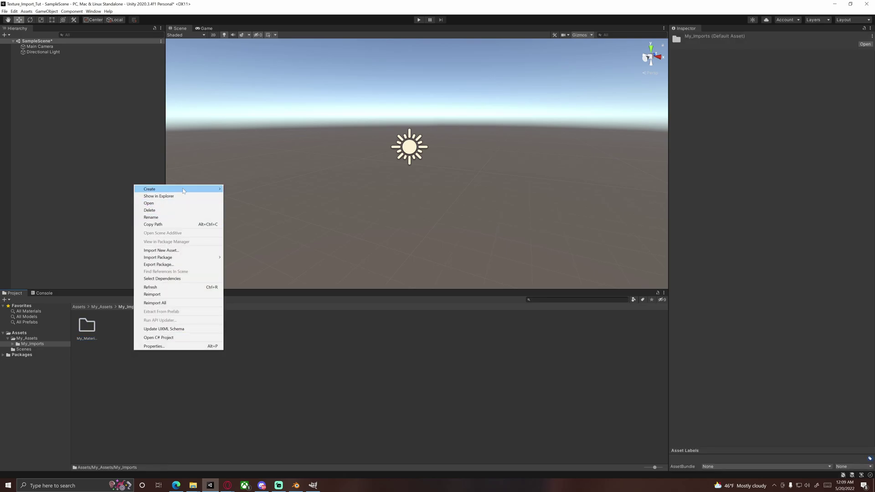
pyautogui.moveTo(184, 190)
pyautogui.click(238, 189)
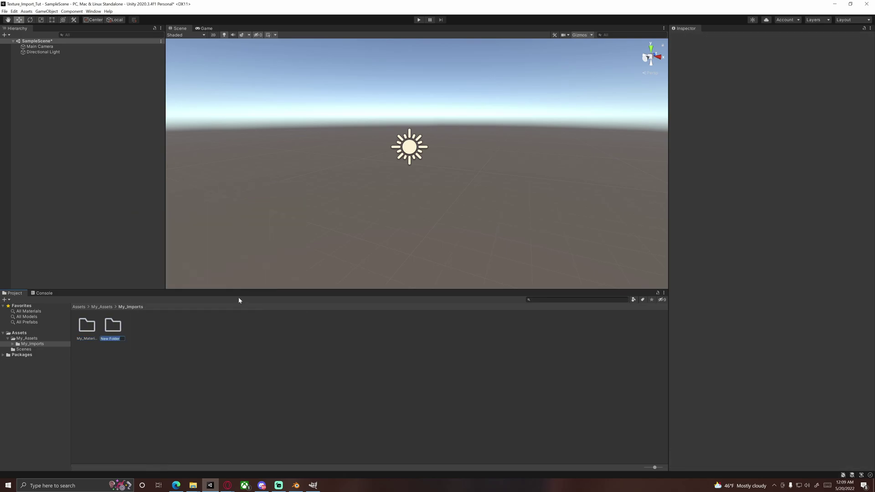
pyautogui.write('M')
pyautogui.write('Y-Mode')
pyautogui.press('BackSpace')
pyautogui.press('BackSpace')
pyautogui.press('BackSpace')
pyautogui.press('BackSpace')
pyautogui.press('BackSpace')
pyautogui.press('BackSpace')
pyautogui.write('y_Models')
pyautogui.press('Return')
# Step: Add a third folder, My_Textures, to My_Imports
pyautogui.rightClick(136, 327)
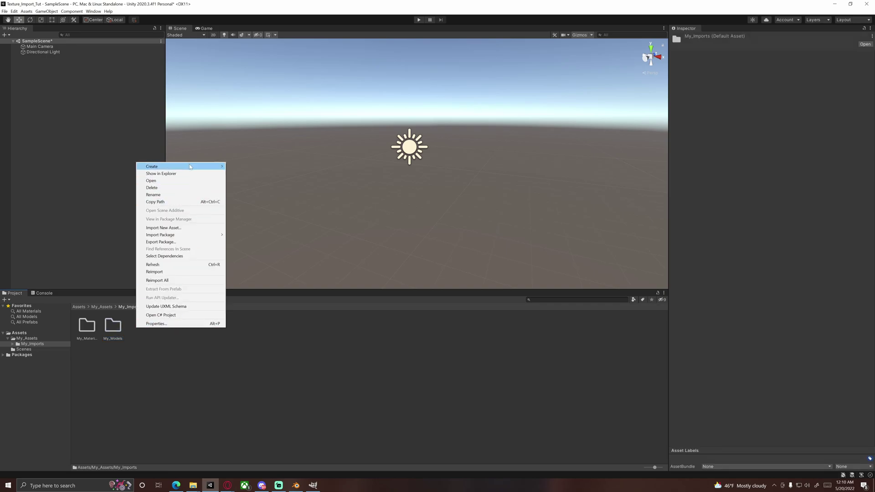
pyautogui.moveTo(189, 166)
pyautogui.click(239, 166)
pyautogui.write('My_Te')
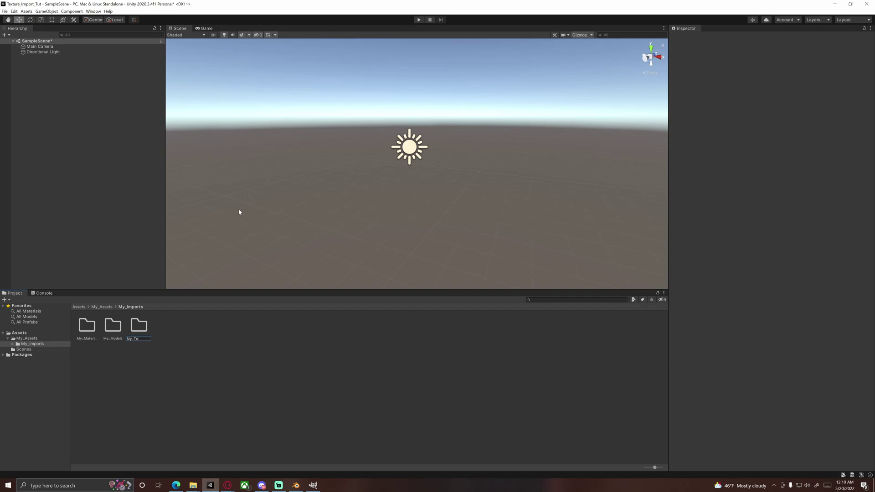
pyautogui.write('xture')
pyautogui.press('Return')
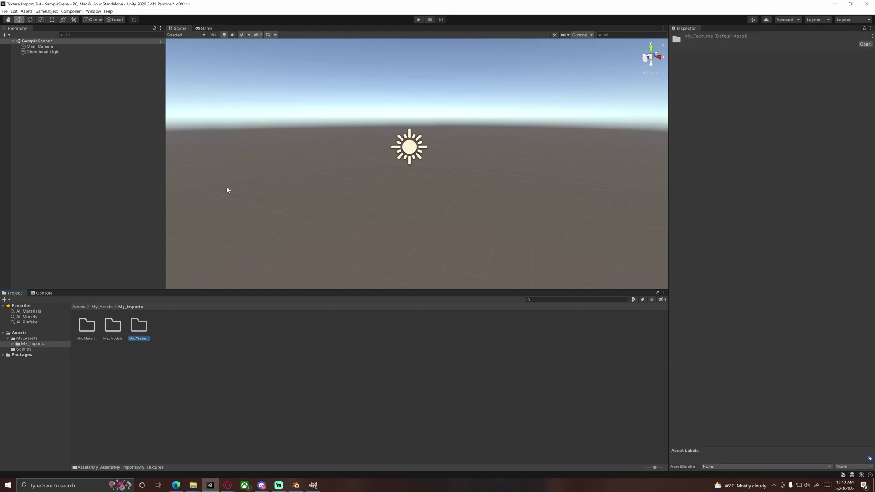
# Step: Clear the selection and open the empty My_Models folder
pyautogui.click(226, 205)
pyautogui.click(139, 328)
pyautogui.click(196, 342)
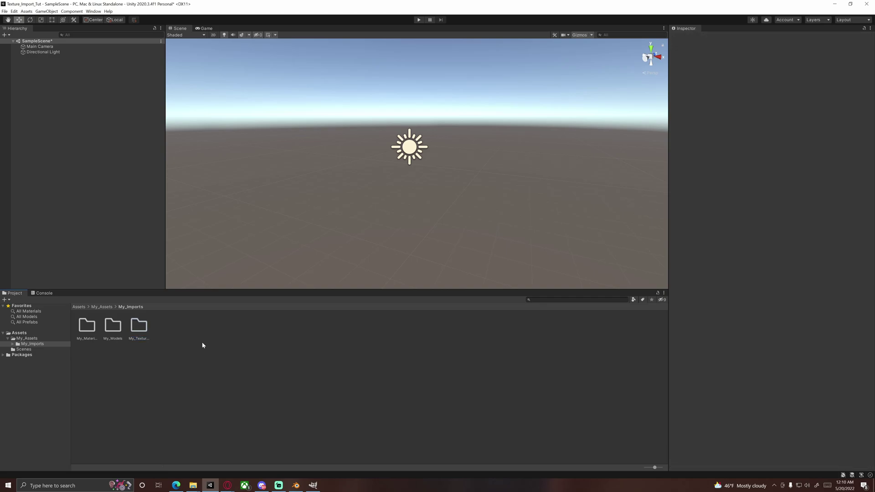
pyautogui.doubleClick(103, 338)
# Step: Import the dumpster file from Desktop > MyBlends into My_Models and place it in the scene
pyautogui.rightClick(113, 364)
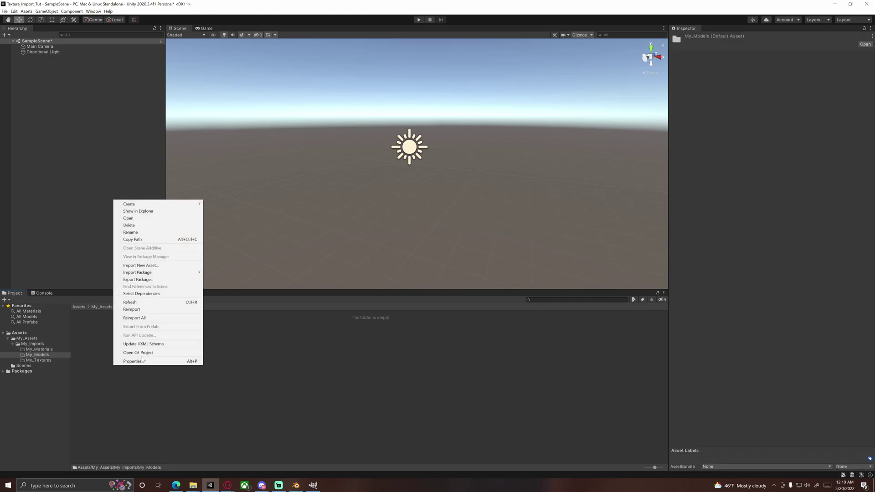
pyautogui.click(165, 268)
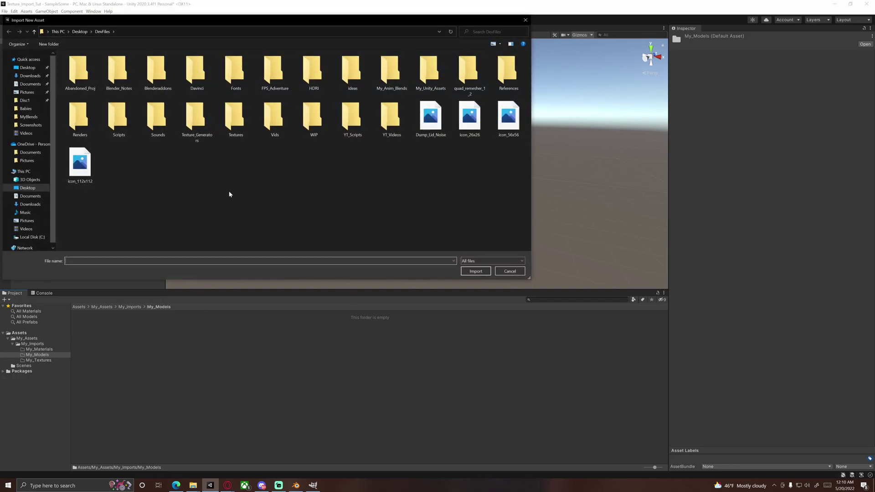
pyautogui.click(27, 68)
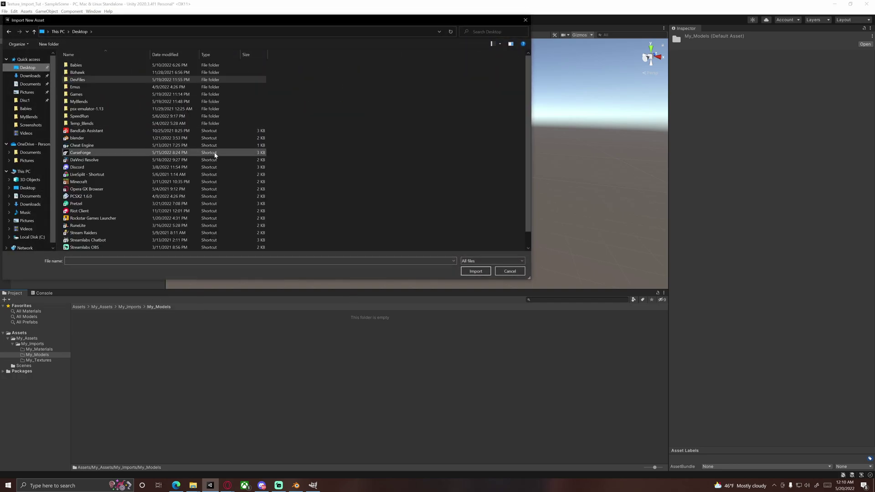
pyautogui.doubleClick(114, 101)
pyautogui.scroll(-5, 287, 172)
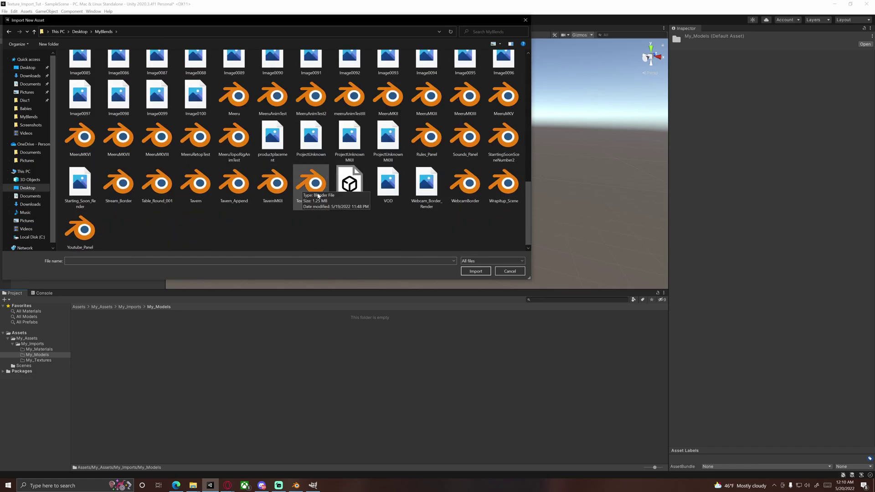
pyautogui.doubleClick(348, 182)
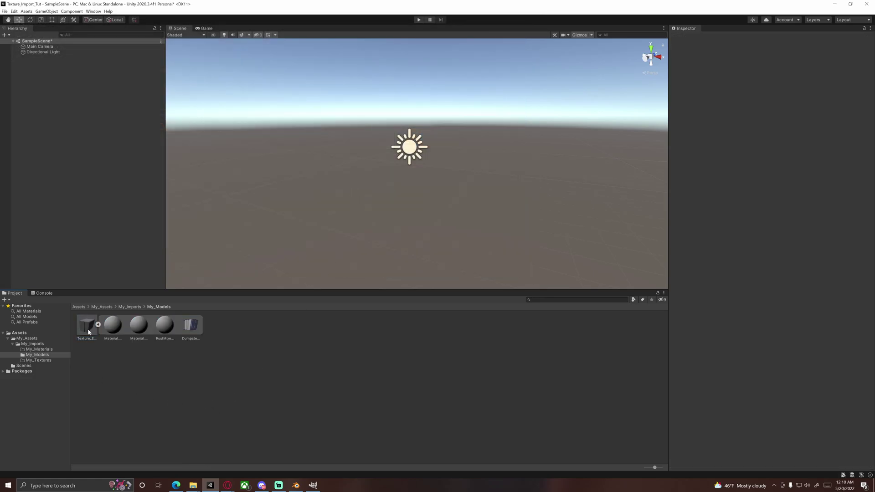
pyautogui.moveTo(89, 332); pyautogui.dragTo(296, 200)
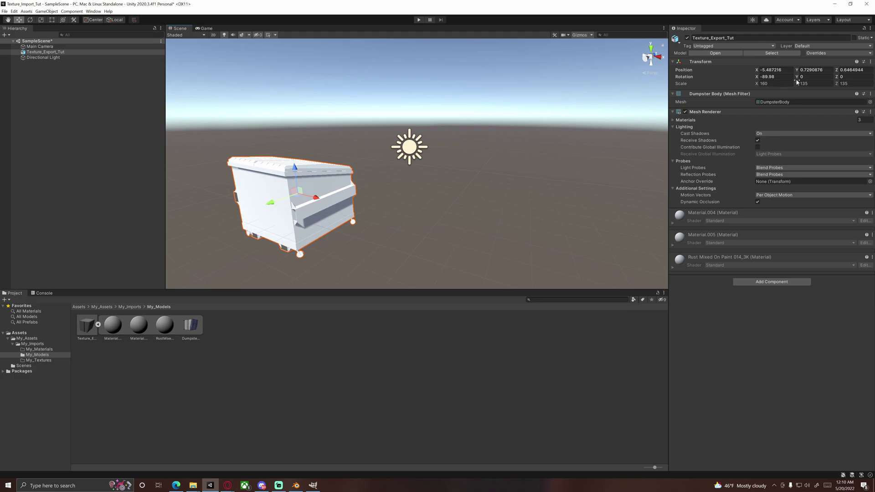
# Step: Set the dumpster's rotation to X -90 and Z 180
pyautogui.click(769, 77)
pyautogui.press('BackSpace')
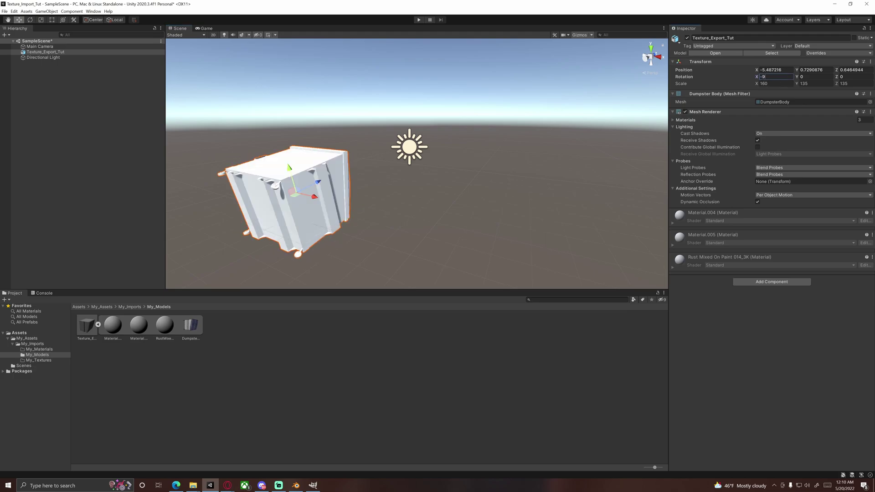
pyautogui.write('-90')
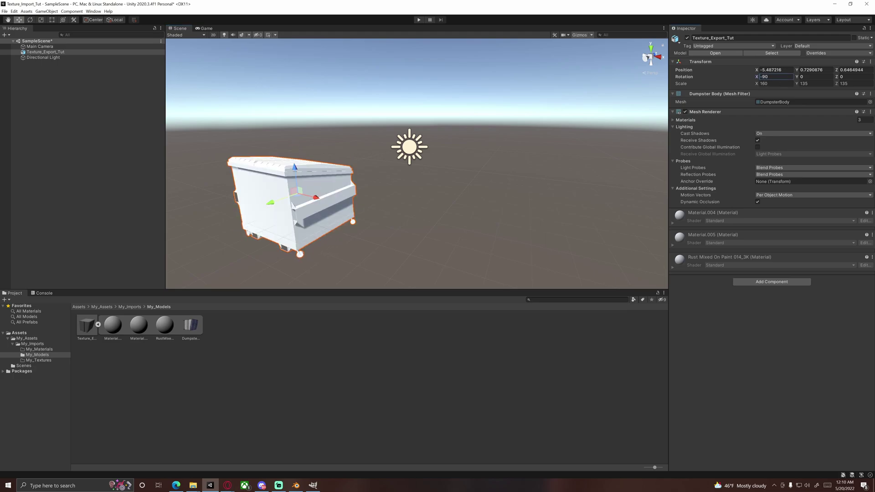
pyautogui.press('Tab')
pyautogui.press('Tab')
pyautogui.write('190')
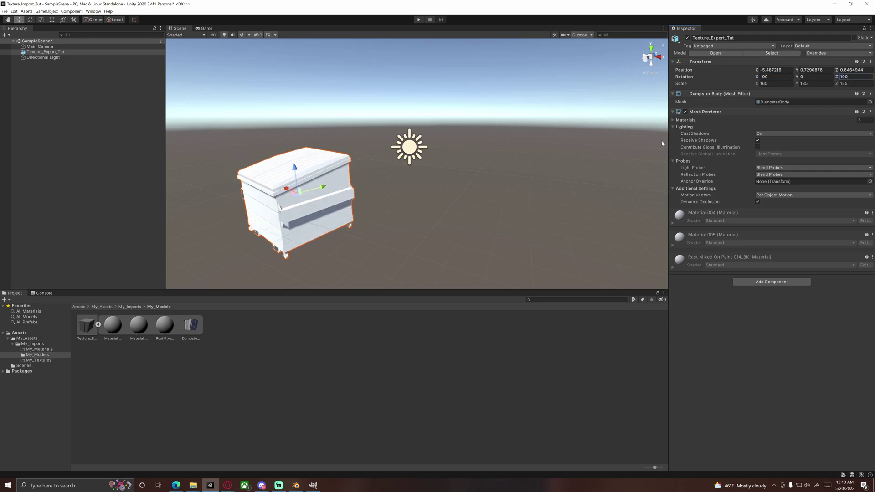
pyautogui.hotkey('ctrl', 'a')
pyautogui.write('180')
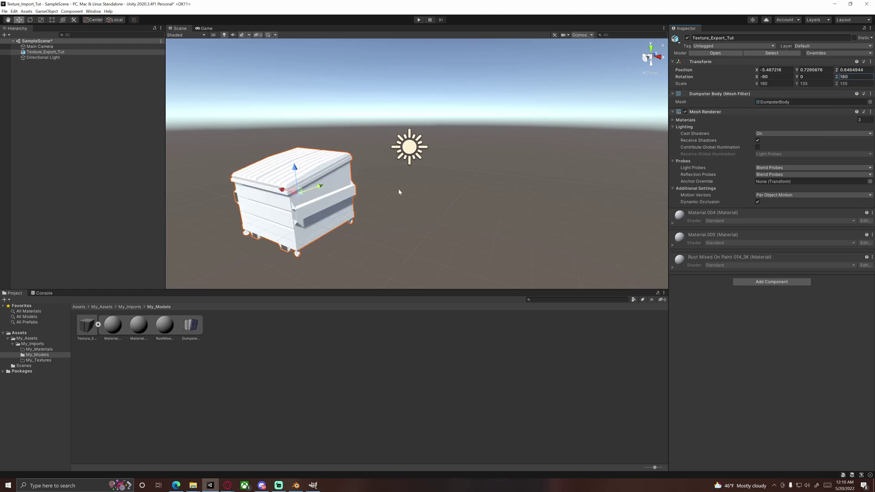
# Step: Orbit and zoom the Scene view to a three-quarter view of the dumpster
pyautogui.keyDown('alt'); pyautogui.moveTo(398, 189); pyautogui.dragTo(474, 202); pyautogui.keyUp('alt')
pyautogui.keyDown('alt'); pyautogui.moveTo(425, 232); pyautogui.dragTo(446, 187); pyautogui.keyUp('alt')
pyautogui.scroll(3, 444, 189)
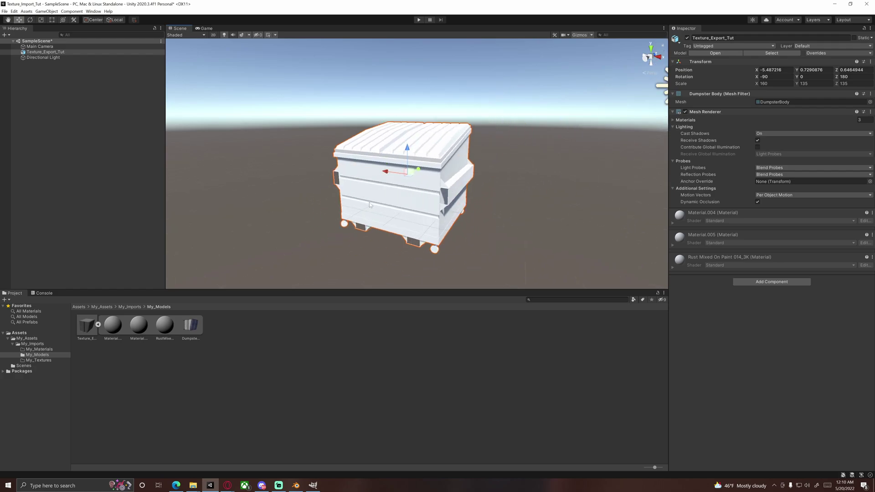
pyautogui.click(224, 405)
pyautogui.keyDown('alt'); pyautogui.moveTo(407, 187); pyautogui.dragTo(453, 169); pyautogui.keyUp('alt')
pyautogui.scroll(4, 418, 199)
pyautogui.keyDown('alt'); pyautogui.moveTo(458, 217); pyautogui.dragTo(401, 221); pyautogui.keyUp('alt')
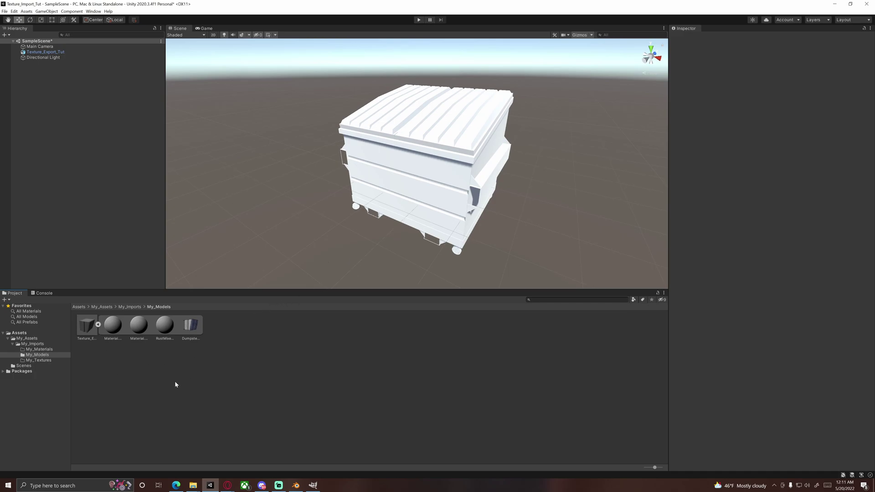
# Step: Start an asset import into My_Textures and browse to Desktop > DevFiles > Textures > RustMixedOnPaint014
pyautogui.click(41, 360)
pyautogui.rightClick(122, 368)
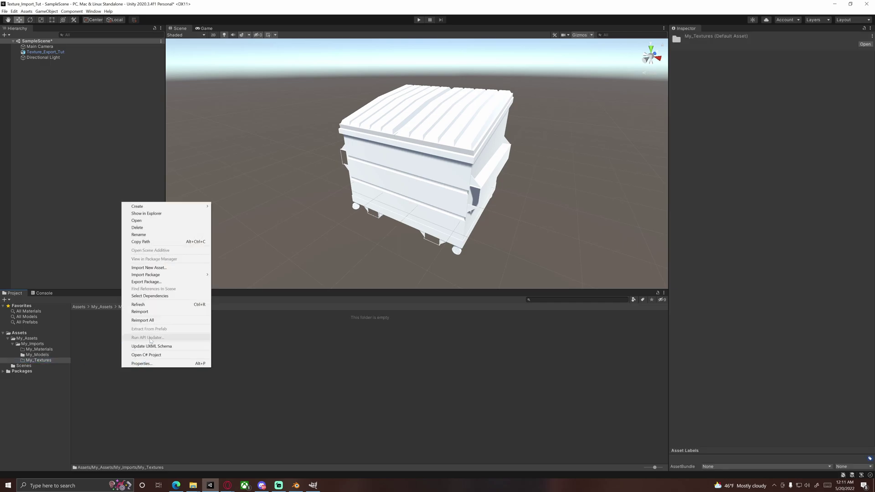
pyautogui.moveTo(185, 209)
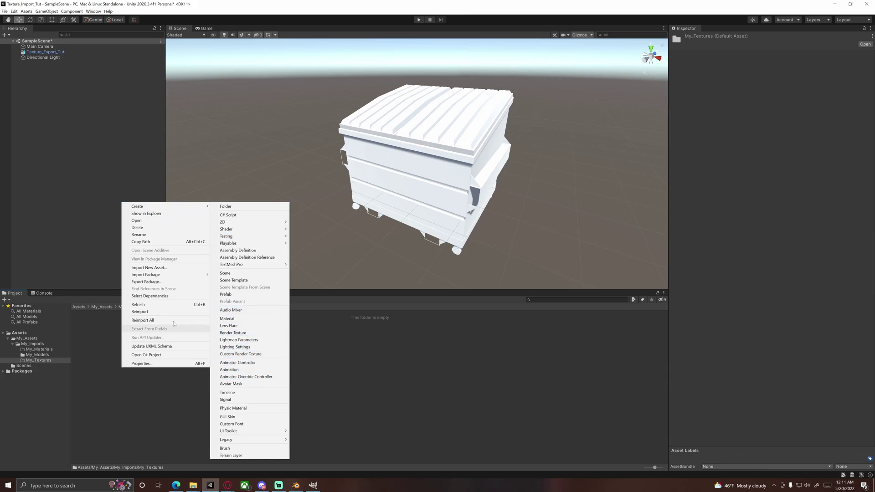
pyautogui.click(164, 269)
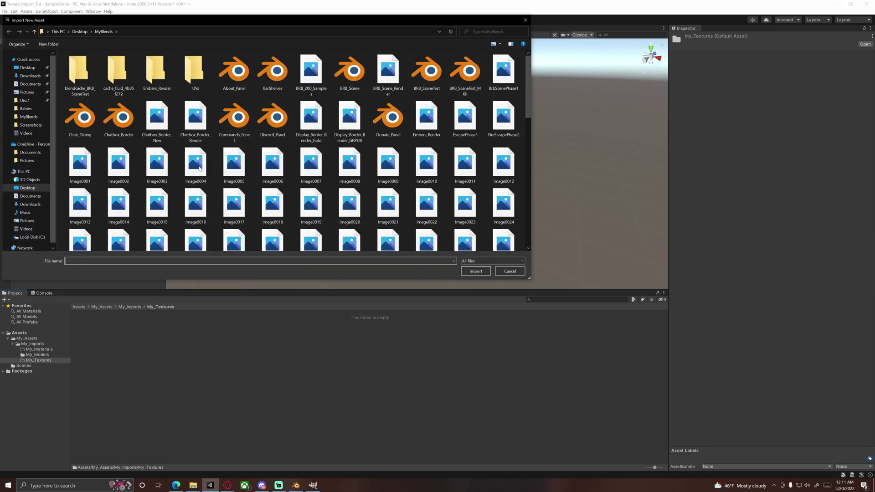
pyautogui.click(28, 67)
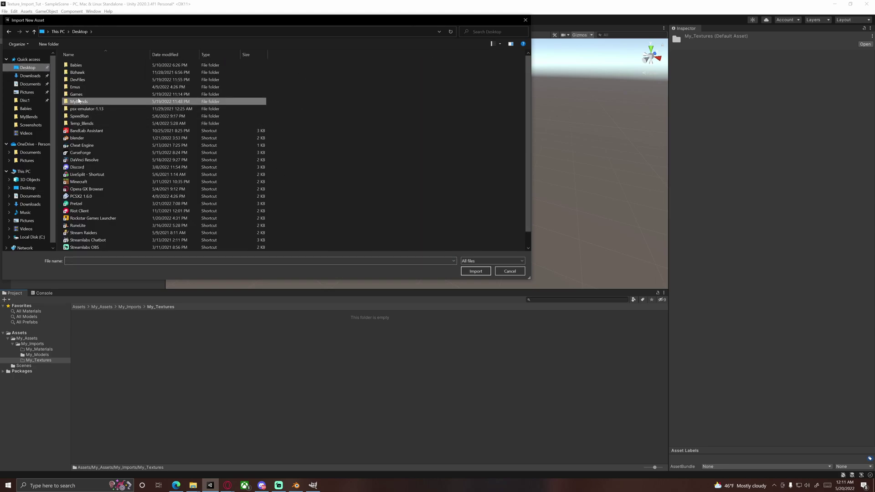
pyautogui.click(80, 82)
pyautogui.doubleClick(79, 83)
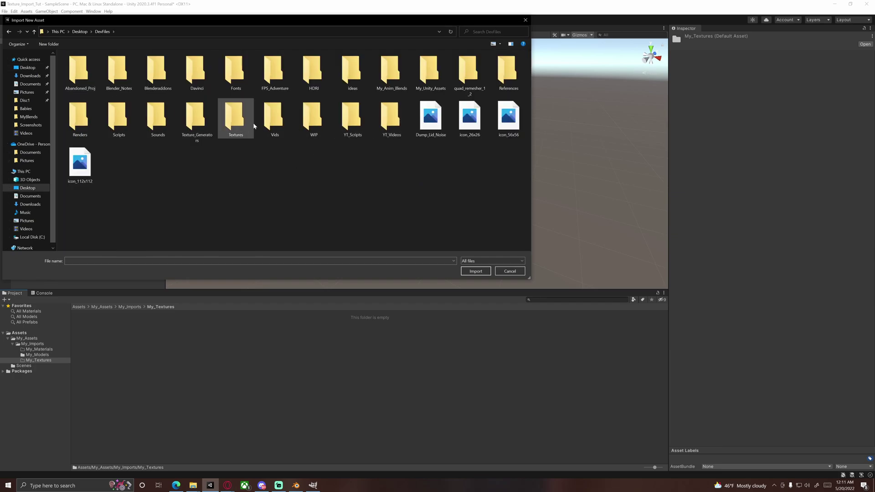
pyautogui.doubleClick(241, 121)
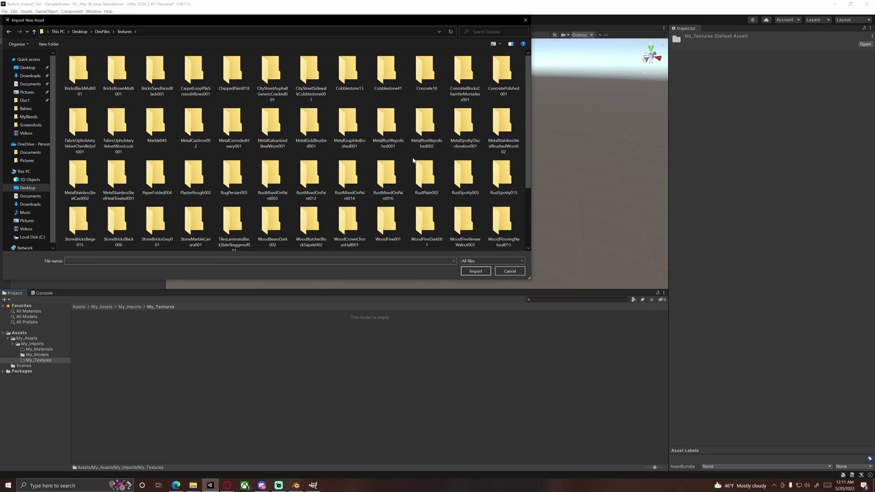
pyautogui.doubleClick(351, 193)
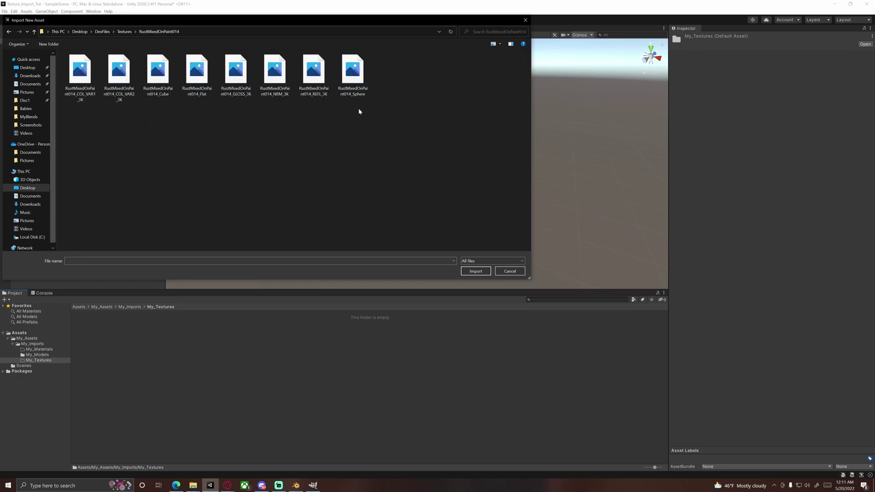
# Step: Import all eight RustMixedOnPaint014 texture files and review the first one's import settings
pyautogui.moveTo(404, 93); pyautogui.dragTo(68, 84)
pyautogui.click(475, 271)
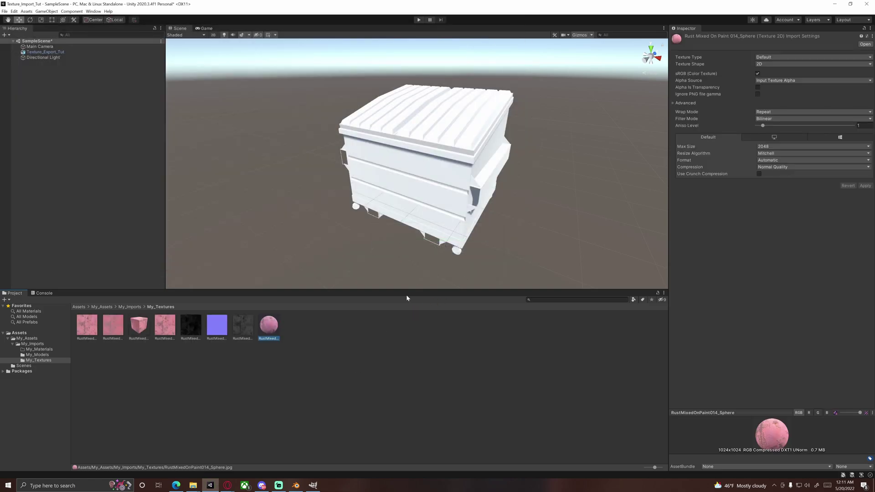
pyautogui.click(287, 365)
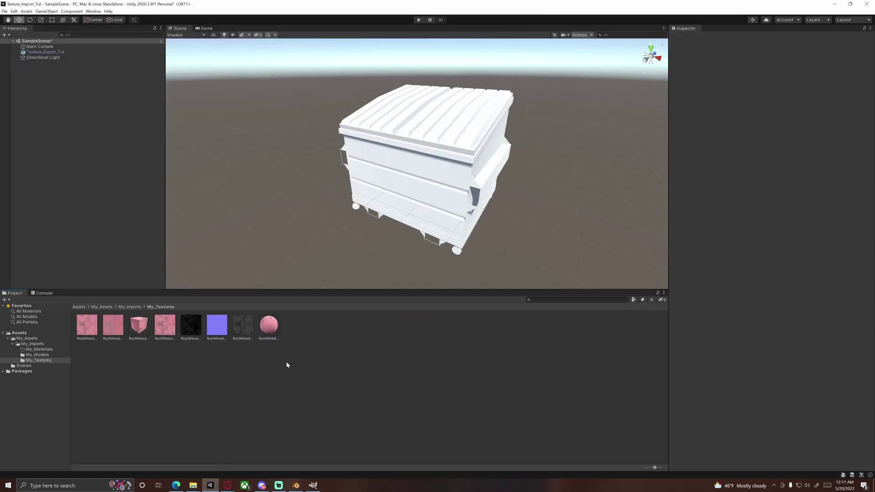
pyautogui.click(87, 335)
pyautogui.click(130, 400)
# Step: Create a material named Dumpy_Body_Mat in My_Materials
pyautogui.click(37, 355)
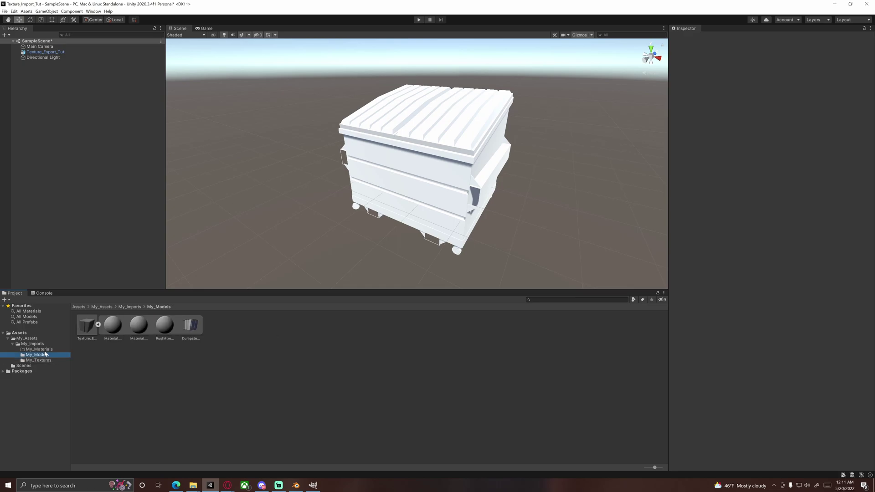
pyautogui.click(40, 349)
pyautogui.rightClick(91, 356)
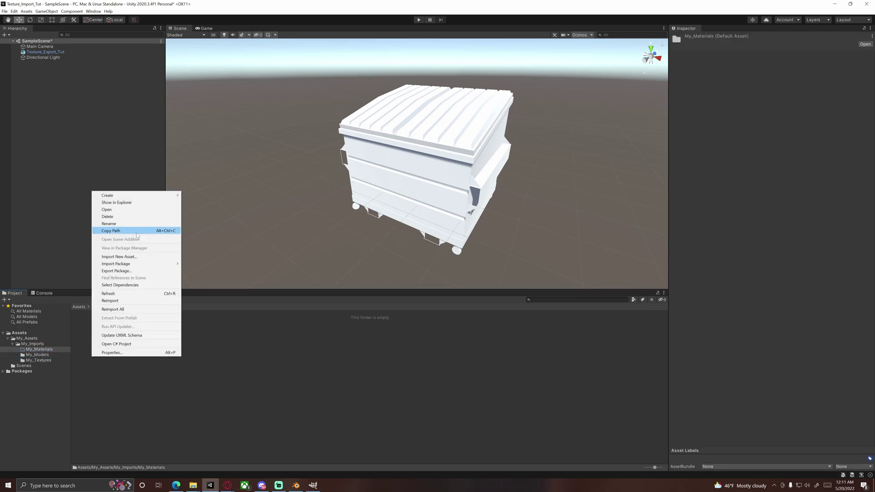
pyautogui.moveTo(137, 195)
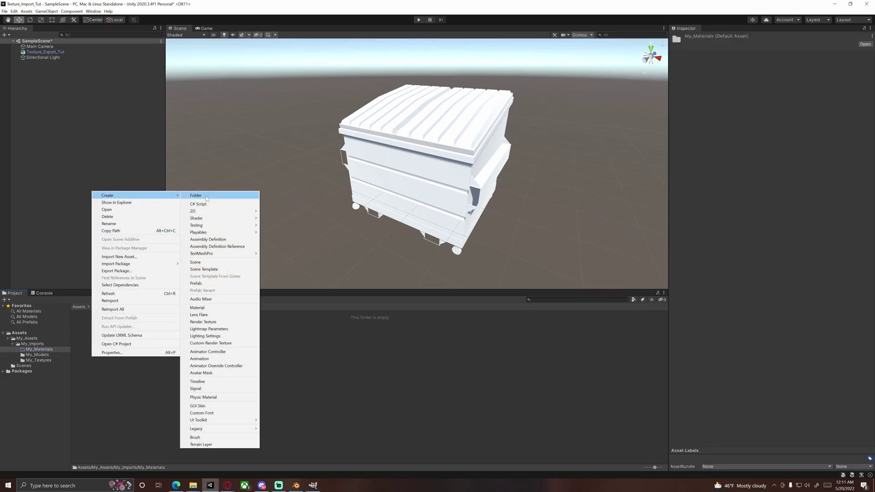
pyautogui.click(208, 308)
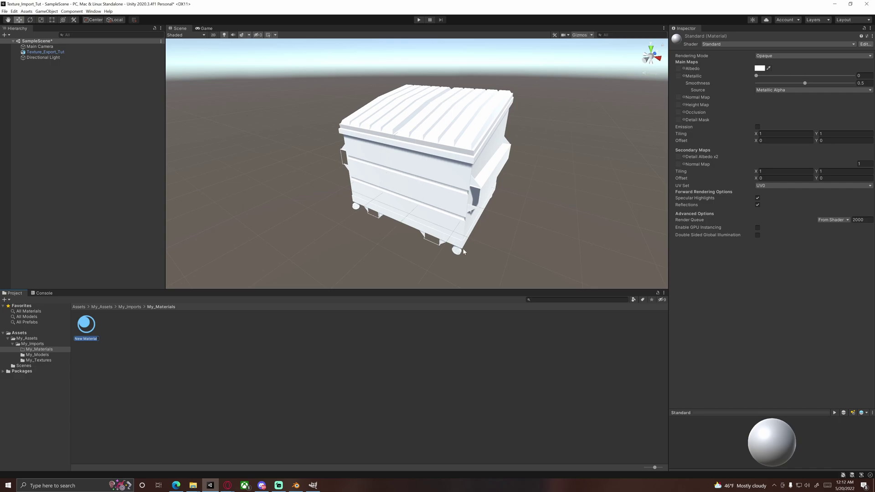
pyautogui.write('D')
pyautogui.write('umpy_Body_Mat')
pyautogui.press('Return')
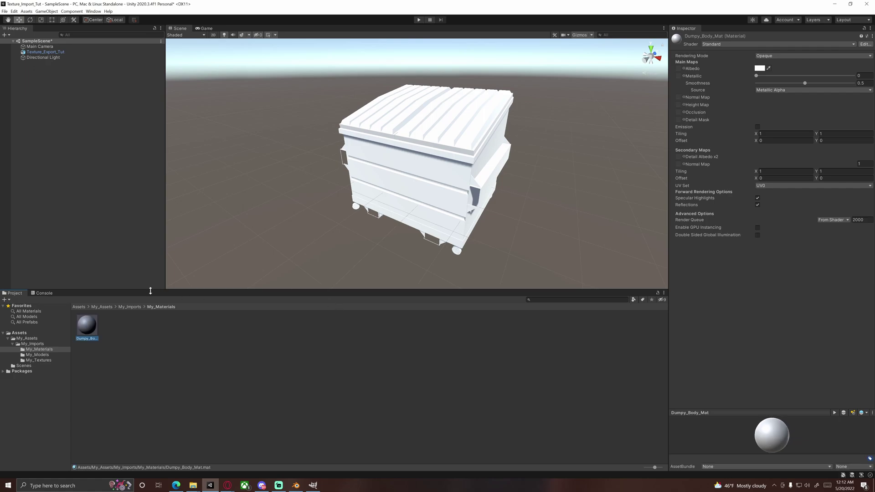
# Step: Create a second material named Dumpy_Lid_Mat
pyautogui.rightClick(142, 321)
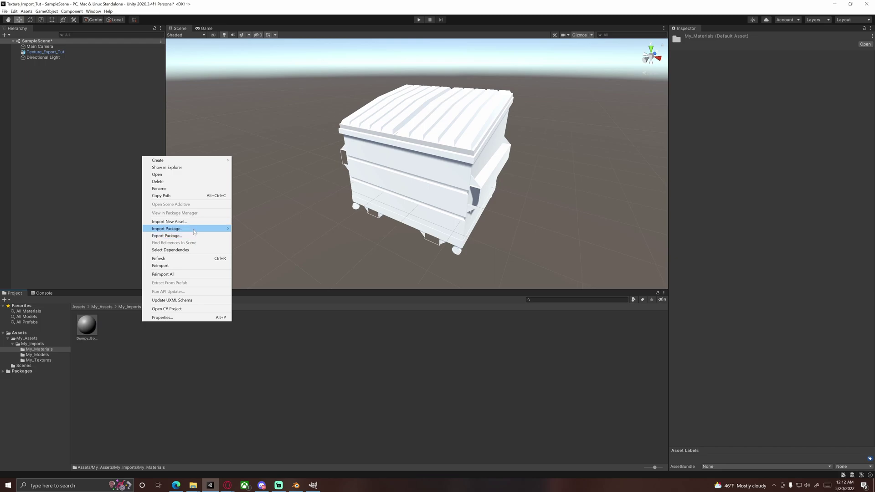
pyautogui.moveTo(199, 162)
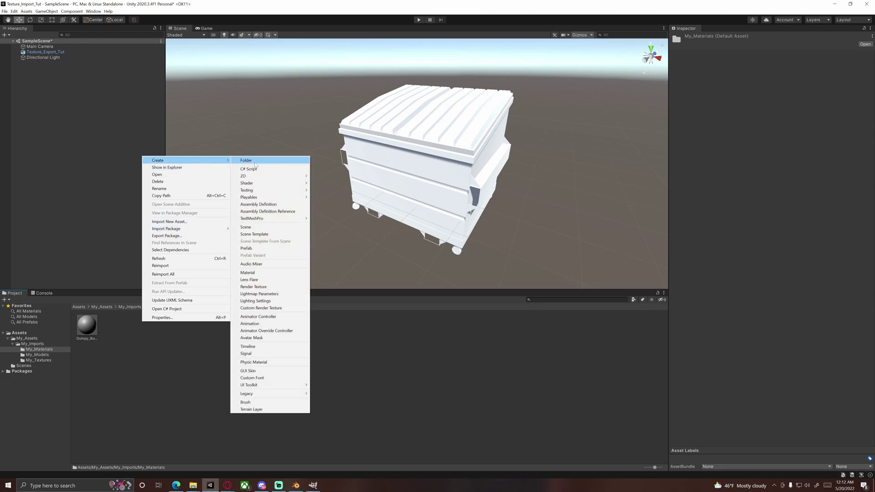
pyautogui.click(263, 273)
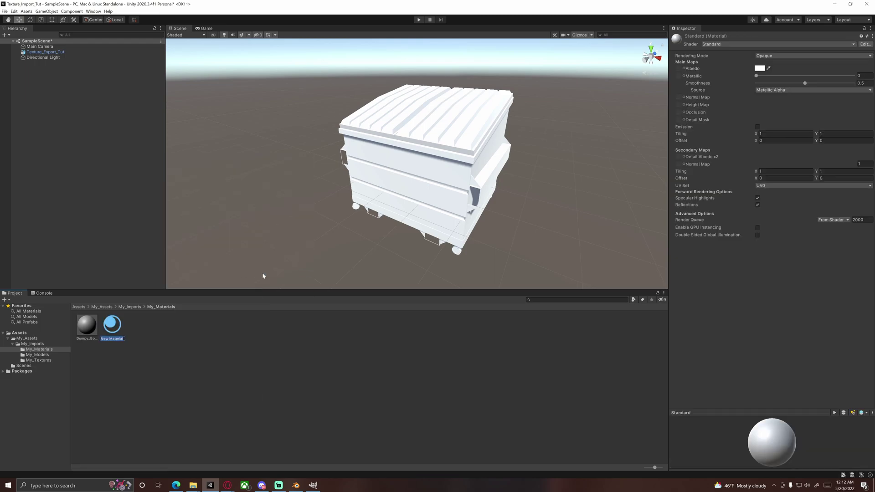
pyautogui.write('Du')
pyautogui.write('mpy_Lid_Mat')
pyautogui.press('Return')
# Step: Create a third material named Dumpy_Wheels_Mat
pyautogui.rightClick(168, 336)
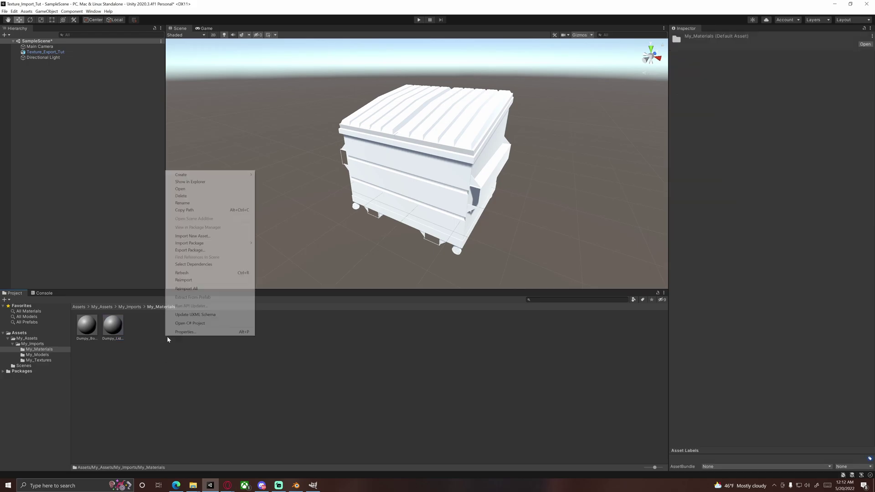
pyautogui.moveTo(228, 175)
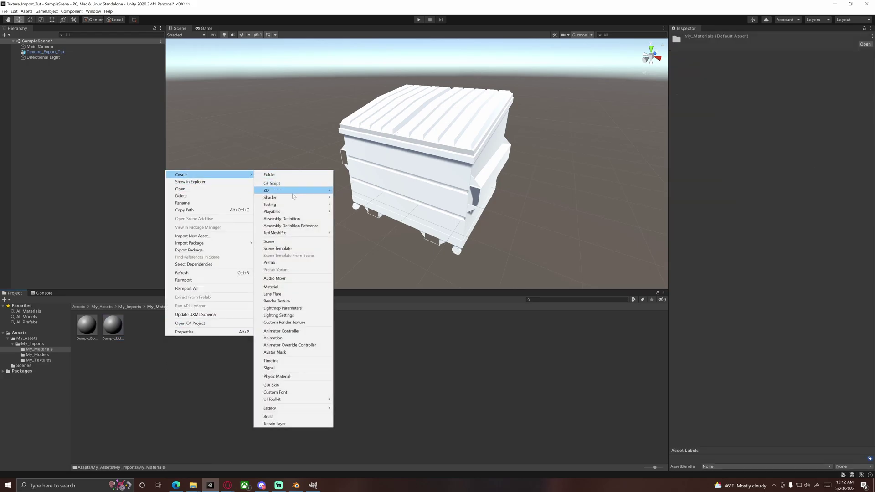
pyautogui.click(295, 287)
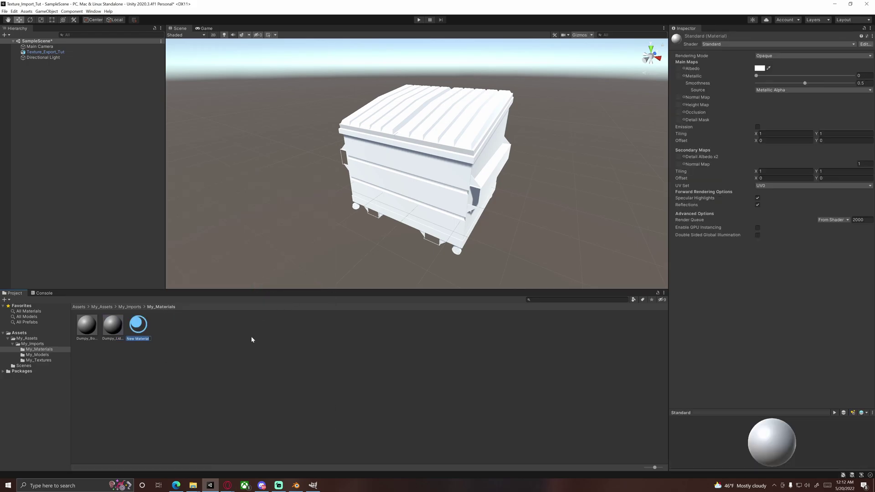
pyautogui.write('D')
pyautogui.write('umpy_Wheels_Ma')
pyautogui.write('t')
pyautogui.click(251, 337)
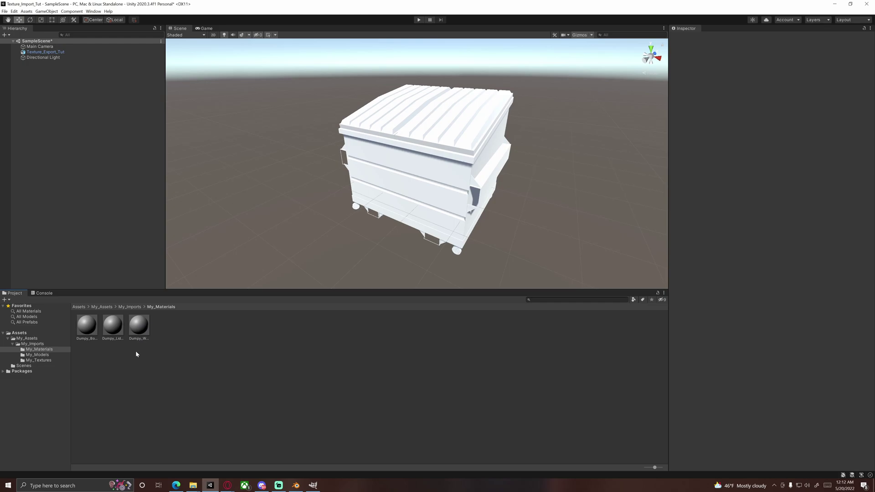
# Step: Assign RustMixedOnPaint014_COL_VAR2_3K as Dumpy_Body_Mat's albedo texture
pyautogui.click(95, 336)
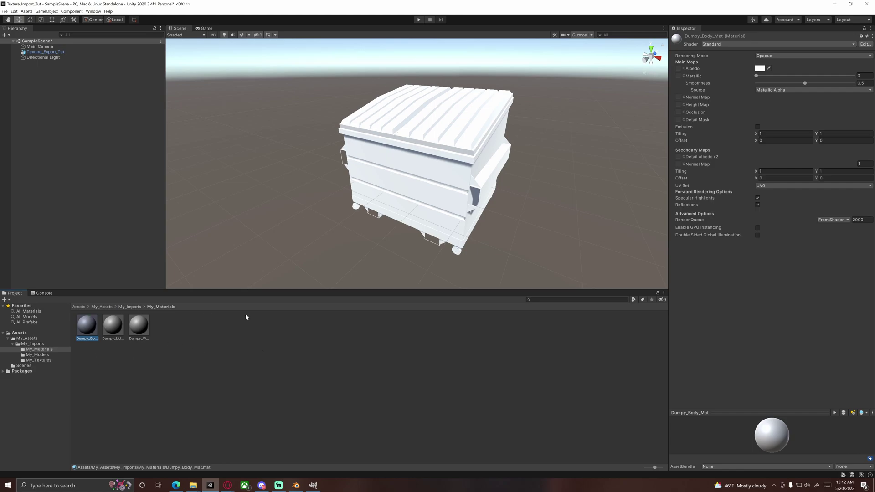
pyautogui.click(684, 68)
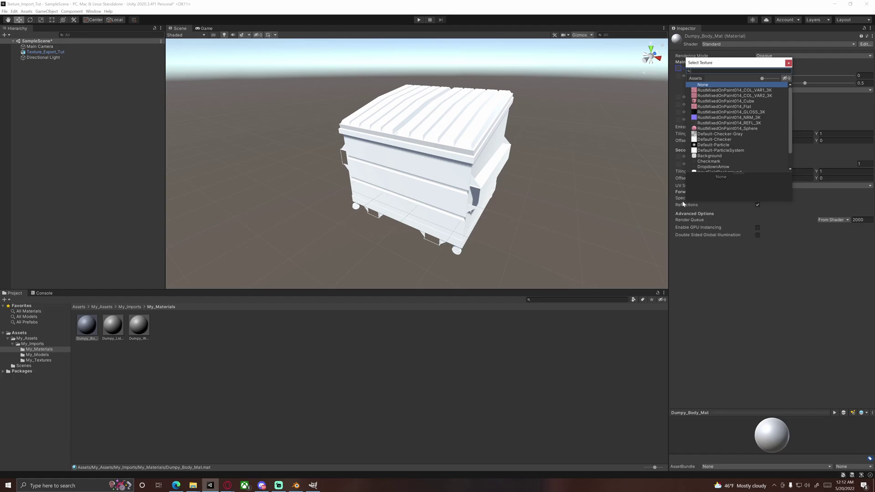
pyautogui.click(641, 364)
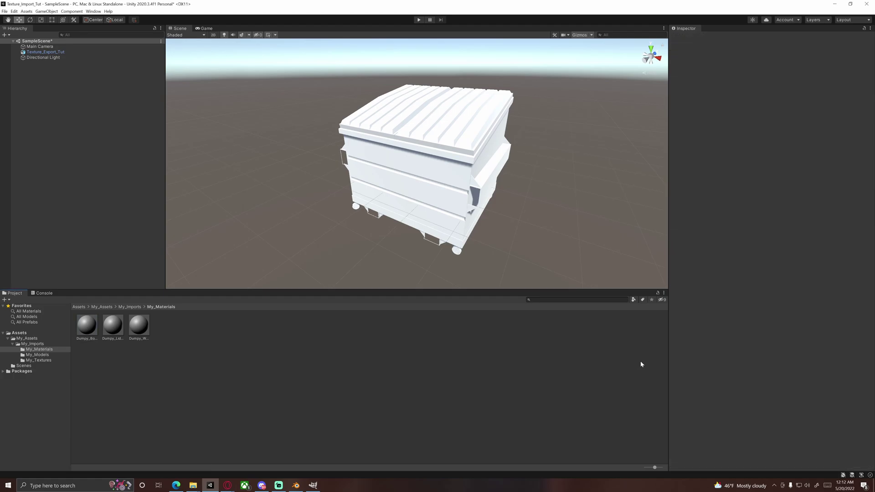
pyautogui.click(86, 326)
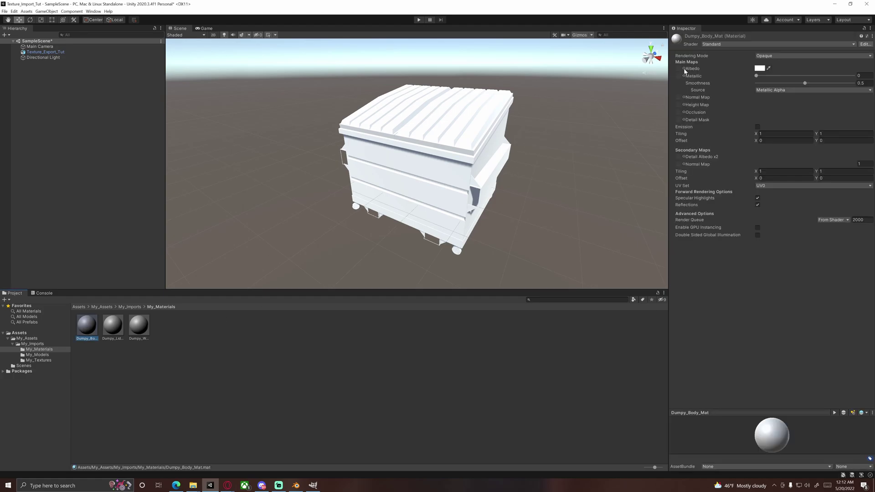
pyautogui.click(684, 69)
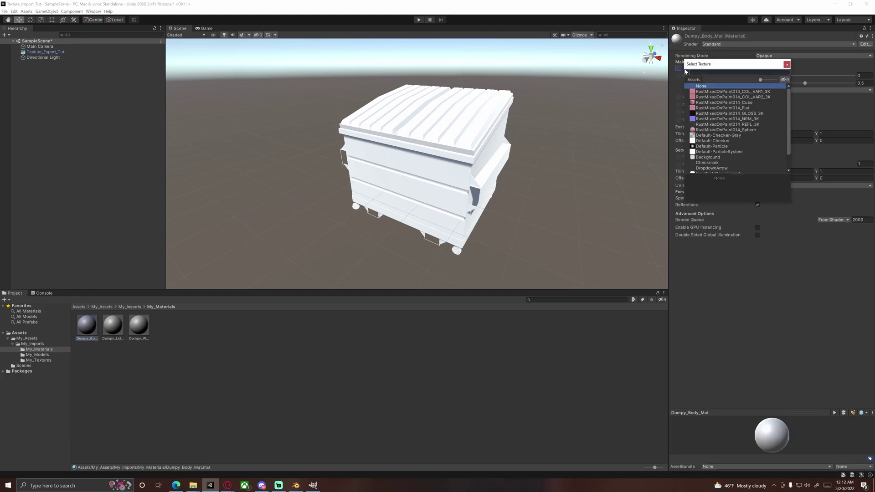
pyautogui.click(716, 97)
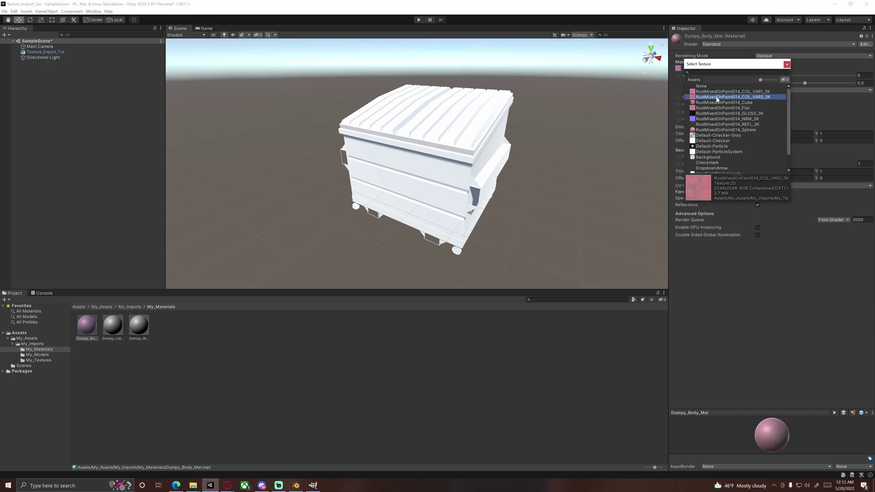
pyautogui.doubleClick(717, 98)
# Step: Use GLOSS_3K as the metallic map and NRM_3K as the normal map, fixing its import type
pyautogui.click(684, 76)
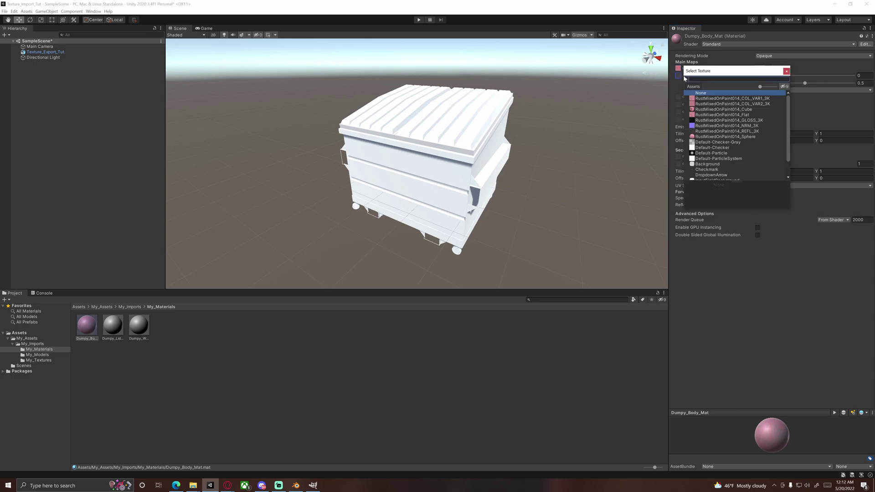
pyautogui.click(720, 120)
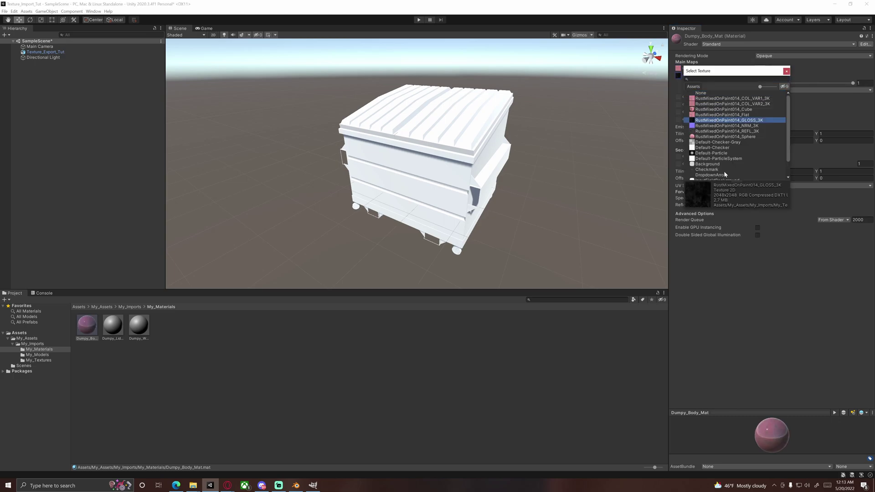
pyautogui.click(701, 249)
pyautogui.click(683, 98)
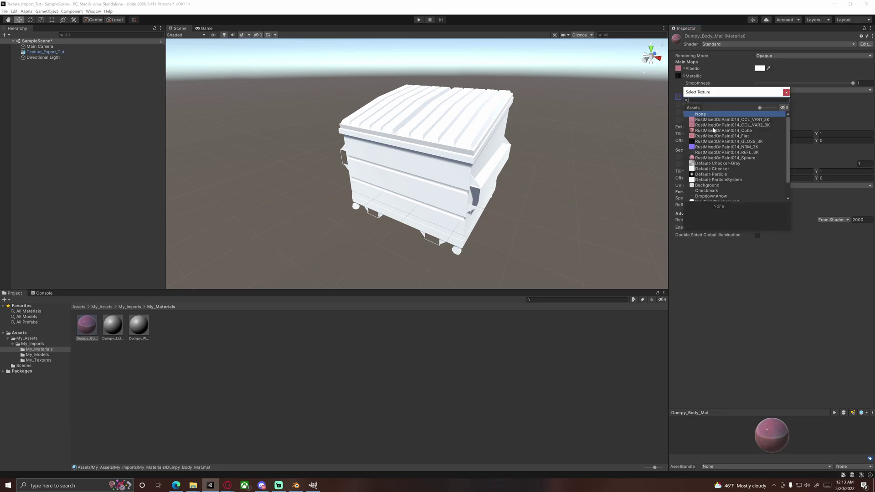
pyautogui.click(712, 146)
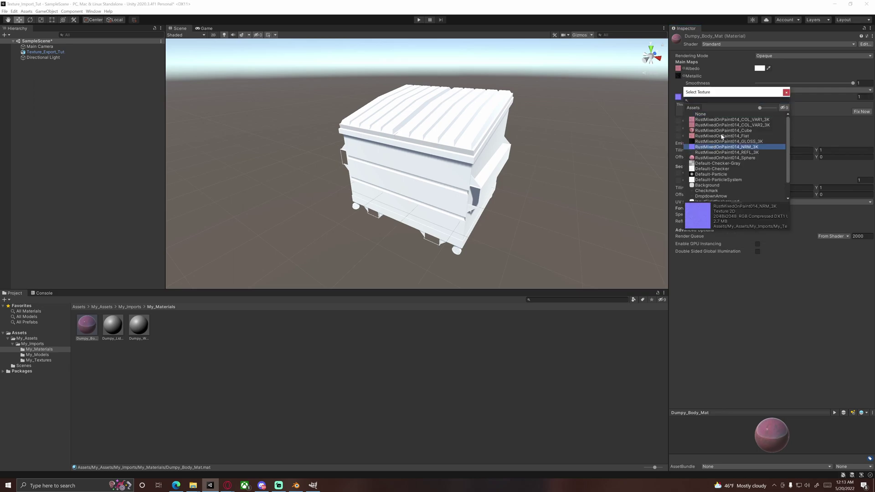
pyautogui.click(739, 296)
pyautogui.click(861, 111)
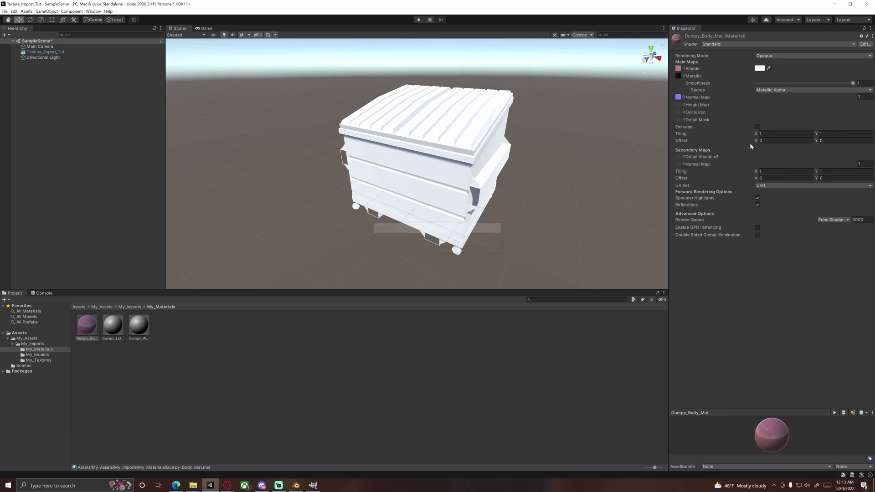
# Step: Assign a rust texture to the material's occlusion slot
pyautogui.click(683, 112)
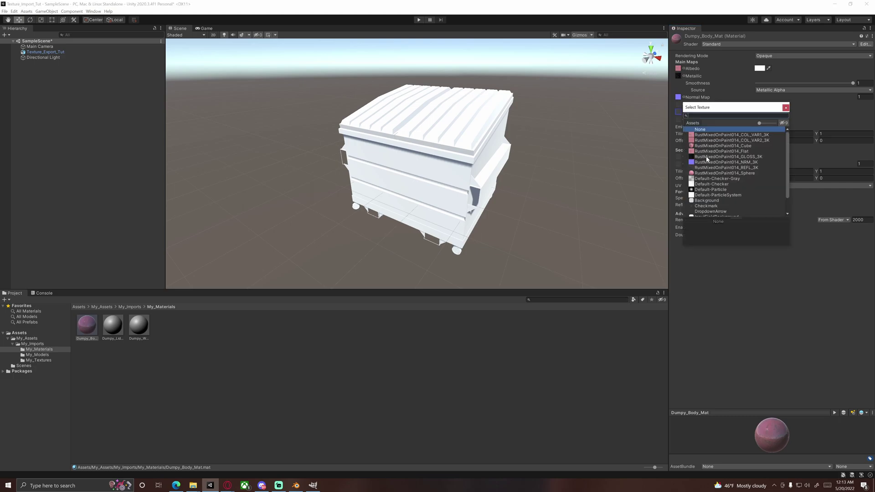
pyautogui.click(709, 174)
pyautogui.click(730, 260)
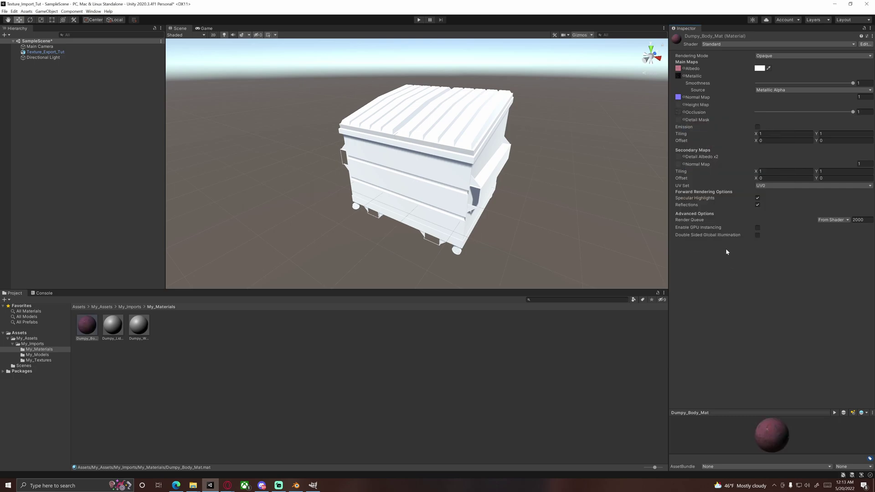
# Step: Apply Dumpy_Body_Mat to the dumpster body and orbit around it to inspect the rust
pyautogui.click(495, 369)
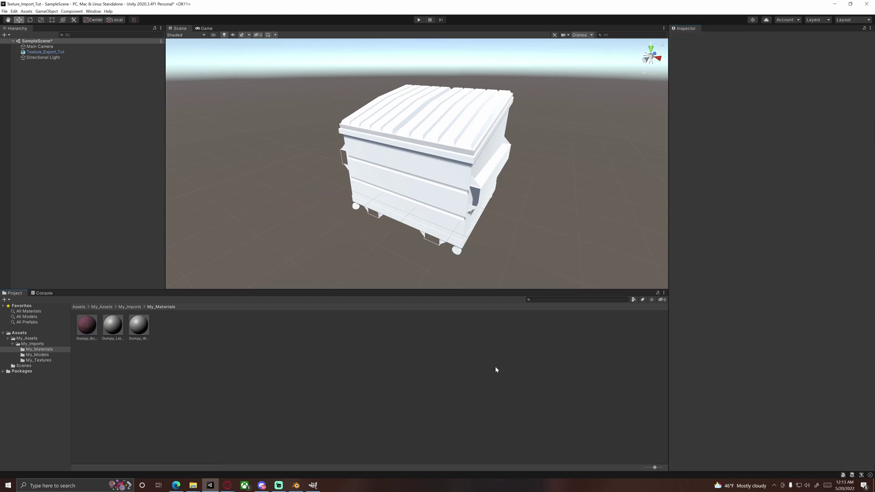
pyautogui.moveTo(83, 329); pyautogui.dragTo(405, 197)
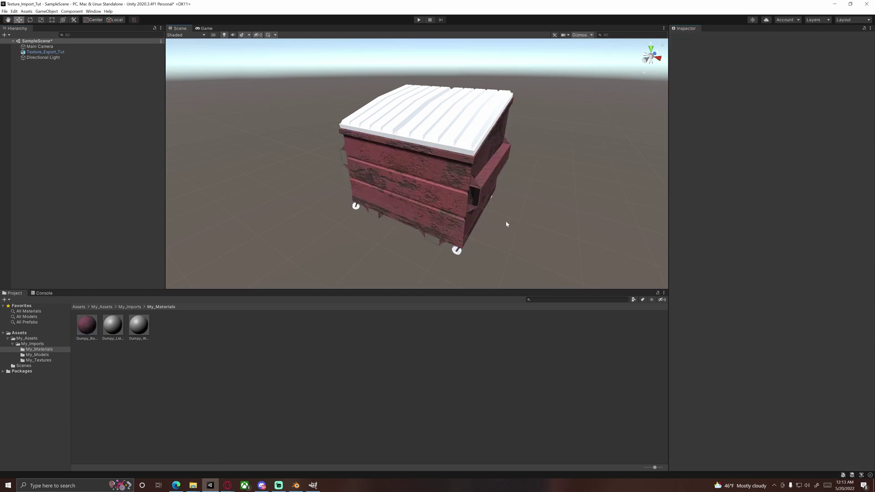
pyautogui.keyDown('alt'); pyautogui.moveTo(570, 208); pyautogui.dragTo(547, 211); pyautogui.keyUp('alt')
pyautogui.press('Left')
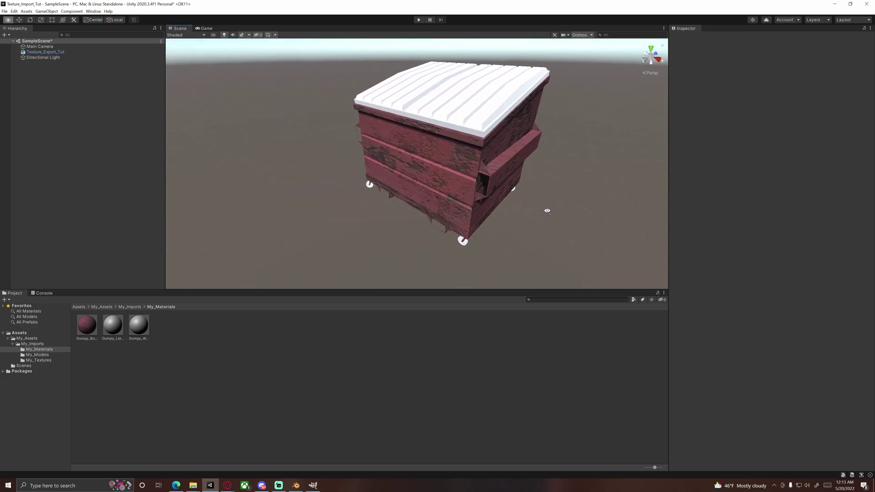
pyautogui.press('Up')
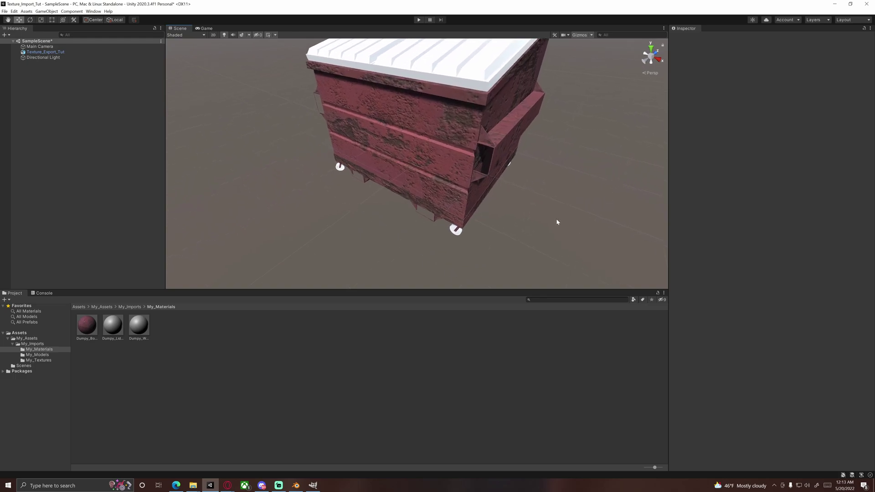
pyautogui.keyDown('alt'); pyautogui.moveTo(544, 223); pyautogui.dragTo(510, 221); pyautogui.keyUp('alt')
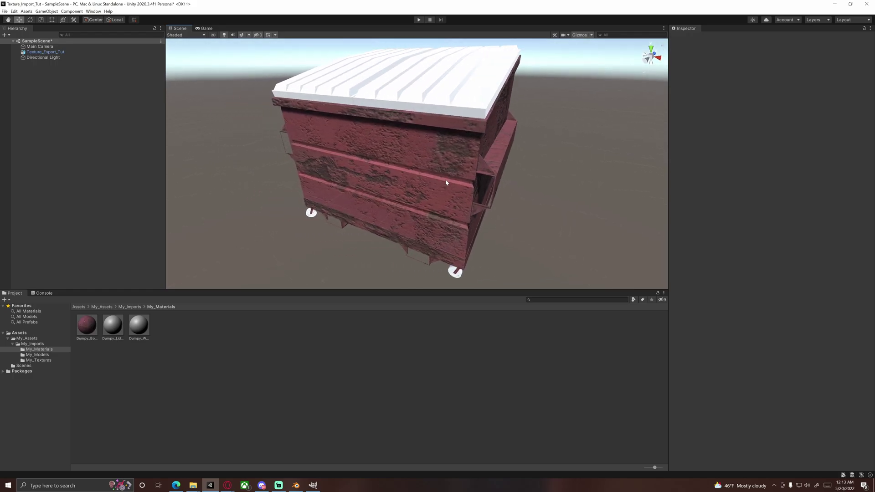
# Step: Return to Blender and frame DumpsterBody's shader nodes, from Texture Coordinate through Principled BSDF
pyautogui.click(295, 486)
pyautogui.scroll(-5, 795, 232)
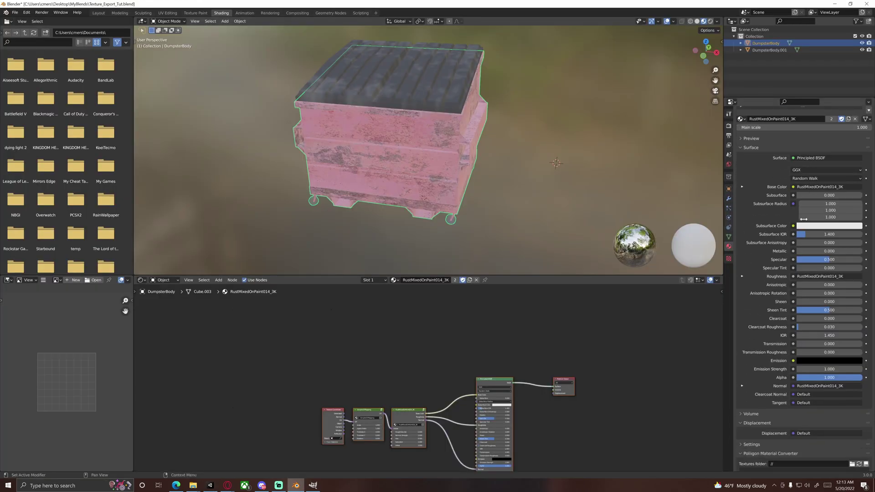
pyautogui.scroll(-2, 794, 230)
pyautogui.scroll(7, 797, 232)
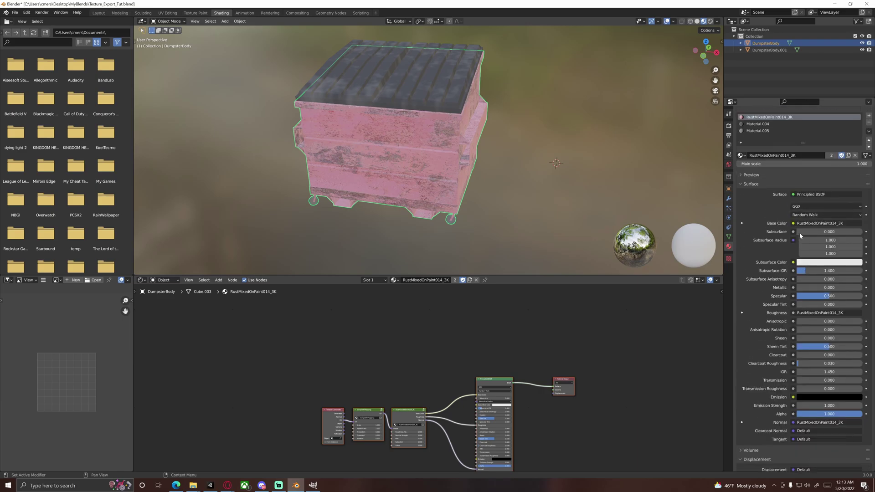
pyautogui.scroll(-2, 444, 382)
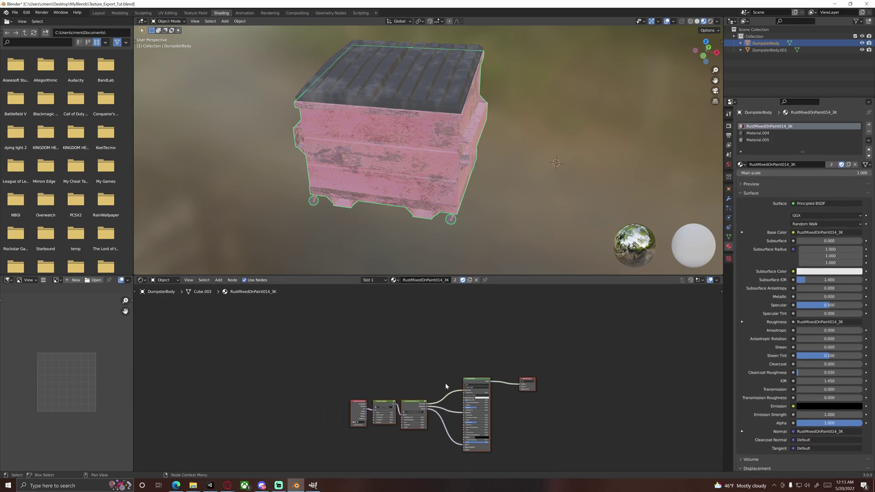
pyautogui.moveTo(444, 383); pyautogui.dragTo(415, 337, button='middle')
pyautogui.scroll(4, 398, 378)
pyautogui.moveTo(416, 376); pyautogui.dragTo(443, 409, button='middle')
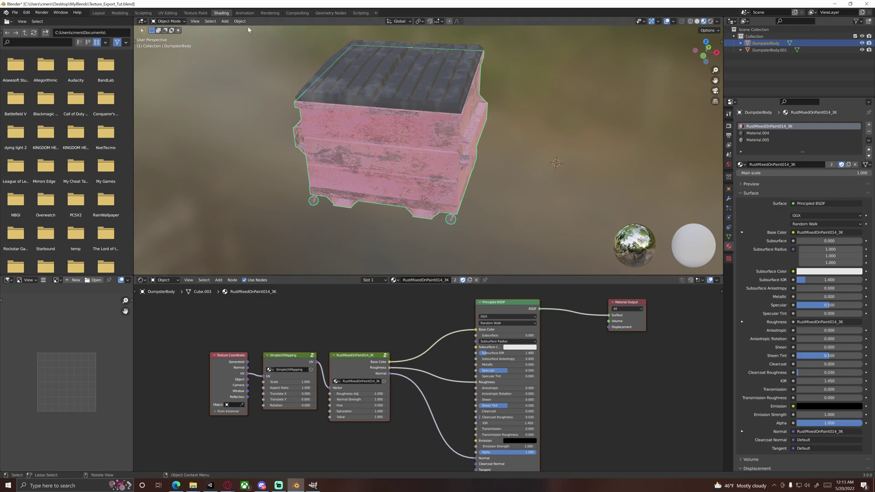
# Step: Inspect the dumpster body's UV layout over the RustMixedOnPaint014_COL_VAR3_3K rust texture
pyautogui.click(169, 13)
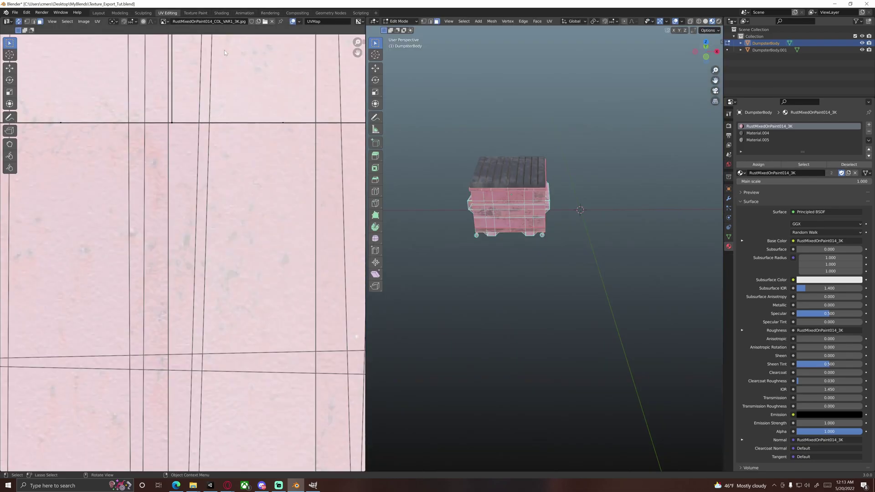
pyautogui.scroll(-8, 274, 114)
pyautogui.scroll(3, 315, 160)
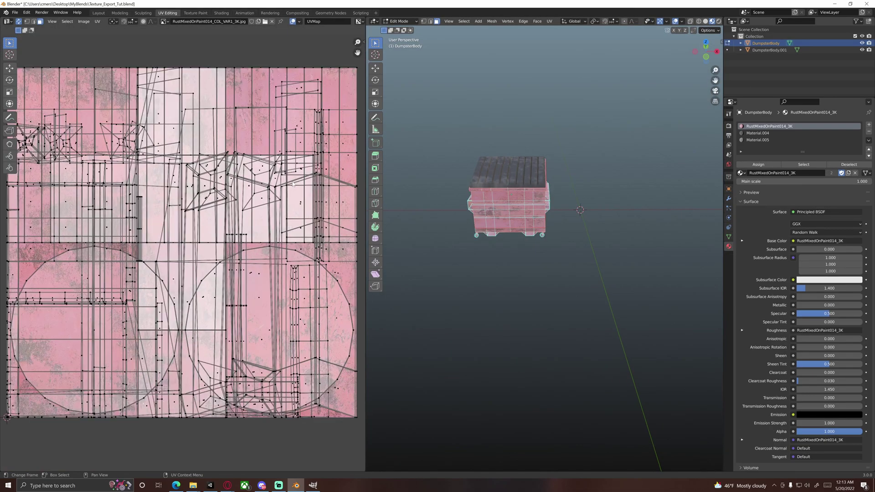
pyautogui.scroll(-4, 221, 200)
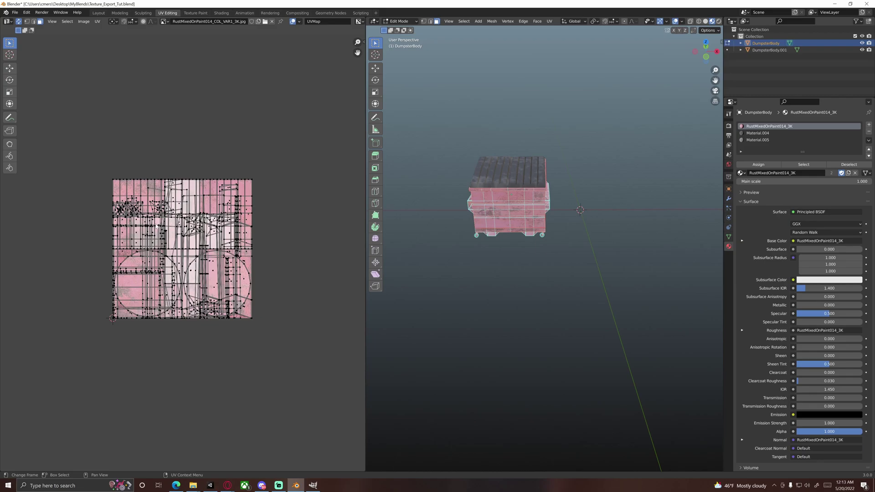
pyautogui.scroll(4, 144, 221)
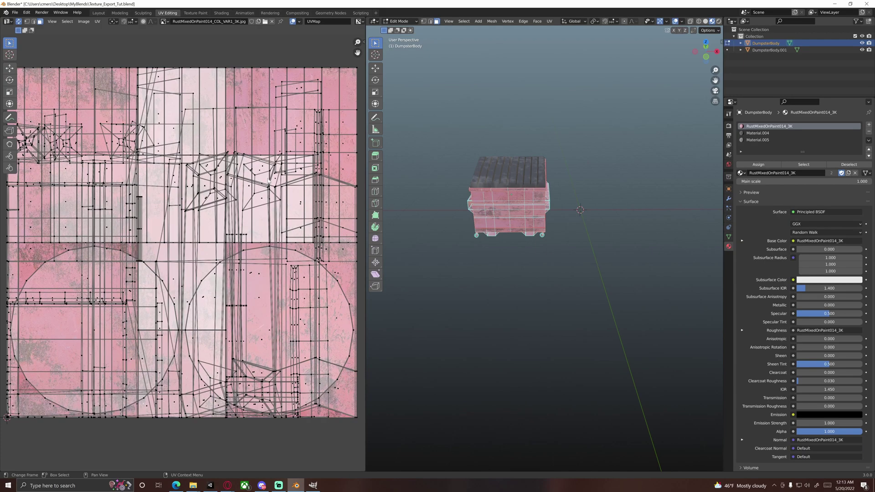
# Step: Return to Object Mode, deselect the dumpster, and orbit around the textured body
pyautogui.press('Tab')
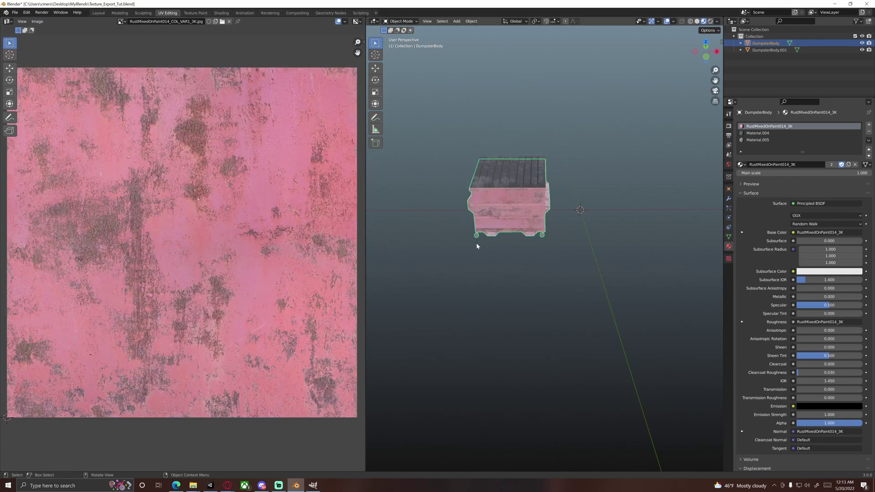
pyautogui.click(477, 246)
pyautogui.scroll(5, 481, 249)
pyautogui.scroll(-5, 479, 273)
pyautogui.scroll(4, 483, 251)
pyautogui.scroll(-5, 482, 249)
pyautogui.moveTo(496, 252); pyautogui.dragTo(562, 254, button='middle')
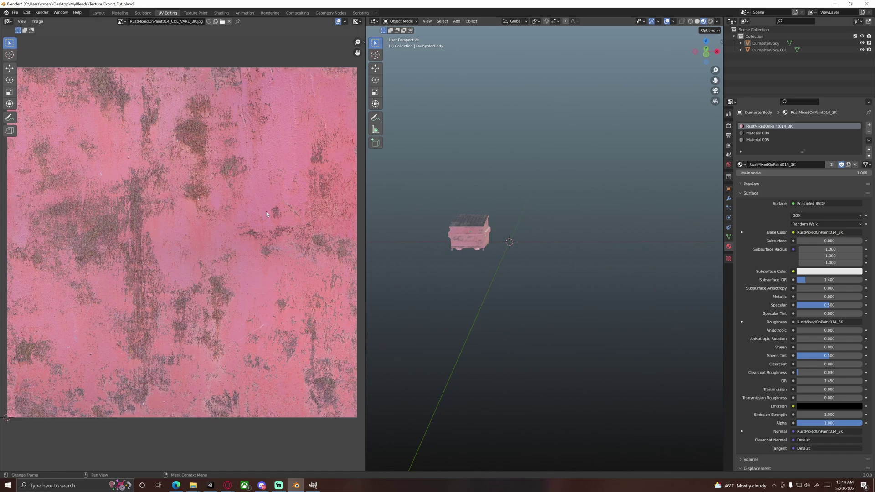
pyautogui.moveTo(509, 263); pyautogui.dragTo(486, 240, button='middle')
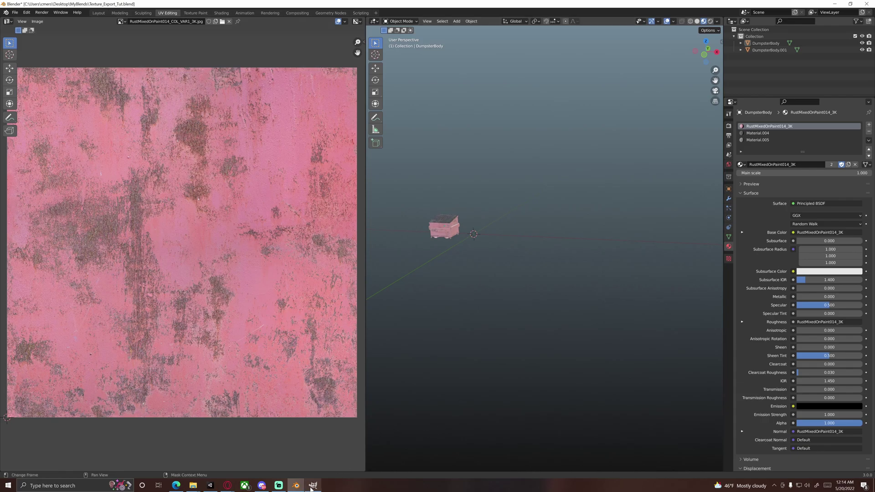
pyautogui.click(834, 4)
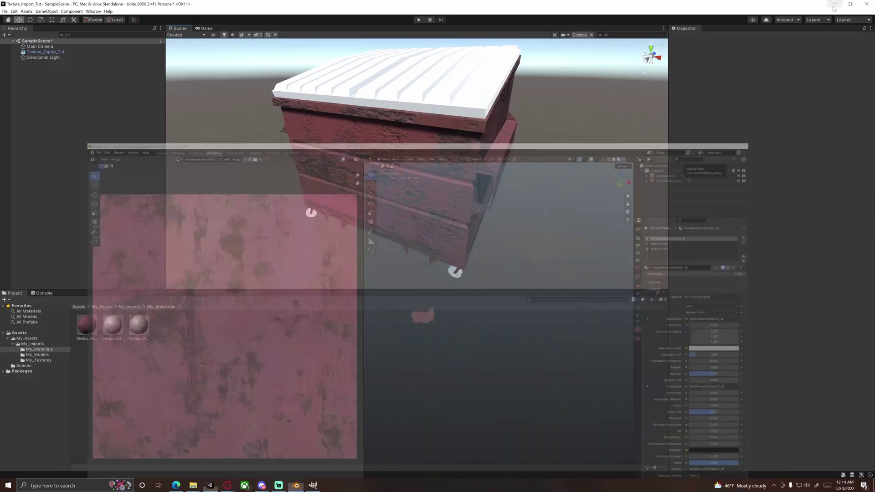
pyautogui.keyDown('alt'); pyautogui.moveTo(383, 181); pyautogui.dragTo(386, 186); pyautogui.keyUp('alt')
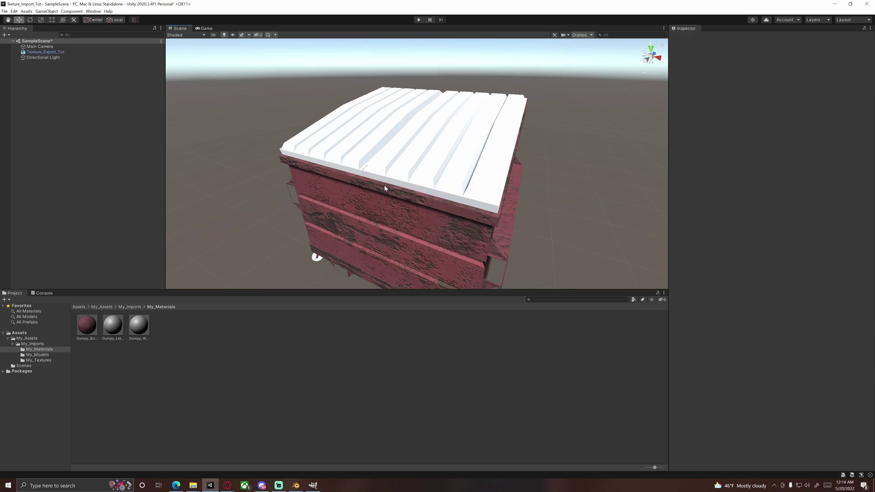
pyautogui.keyDown('alt'); pyautogui.moveTo(397, 170); pyautogui.dragTo(397, 170); pyautogui.keyUp('alt')
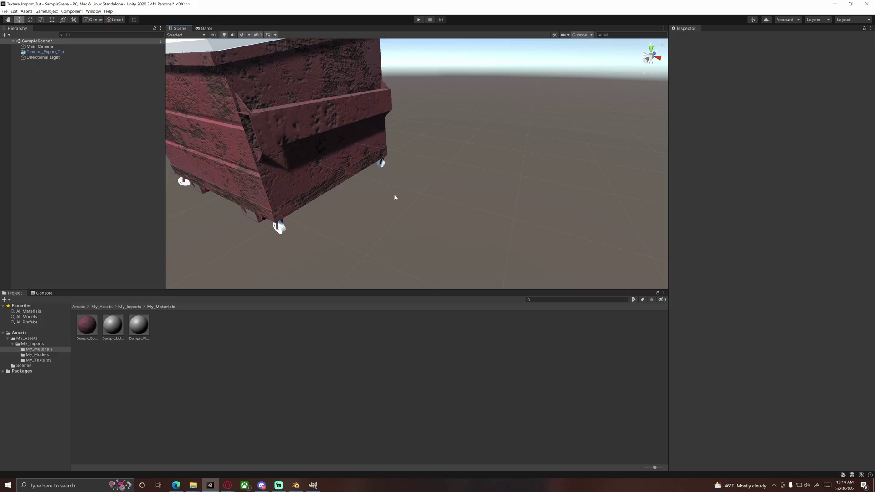
pyautogui.keyDown('alt'); pyautogui.moveTo(358, 185); pyautogui.dragTo(347, 150); pyautogui.keyUp('alt')
pyautogui.click(112, 325)
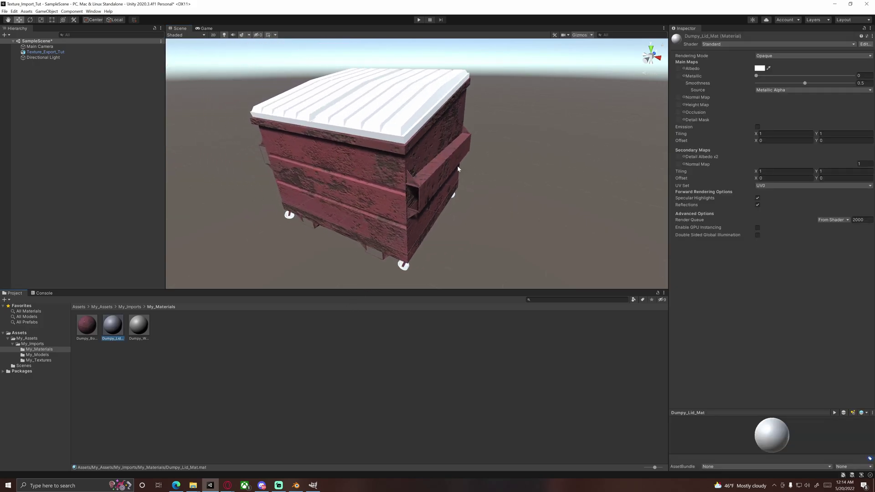
pyautogui.scroll(-3, 460, 178)
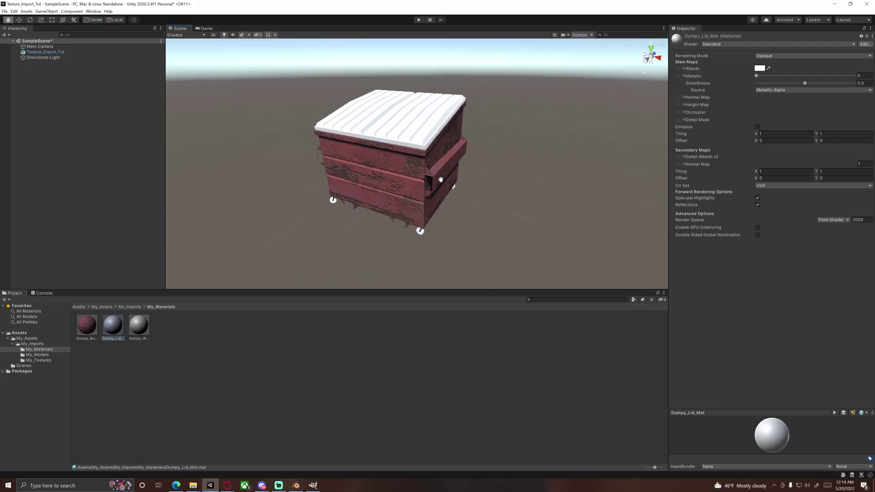
pyautogui.scroll(-3, 437, 183)
pyautogui.moveTo(435, 185)
pyautogui.keyDown('alt'); pyautogui.mouseDown()
pyautogui.moveTo(446, 168)
pyautogui.moveTo(424, 179)
pyautogui.mouseUp(); pyautogui.keyUp('alt')
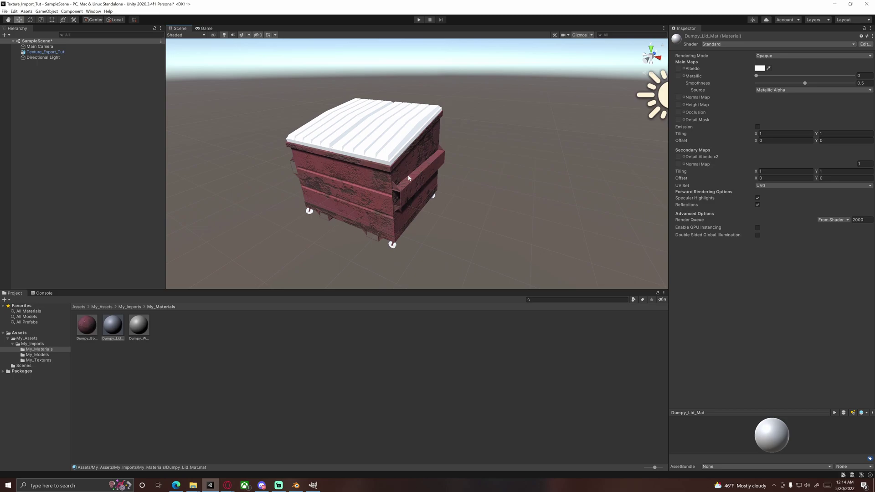
pyautogui.click(361, 373)
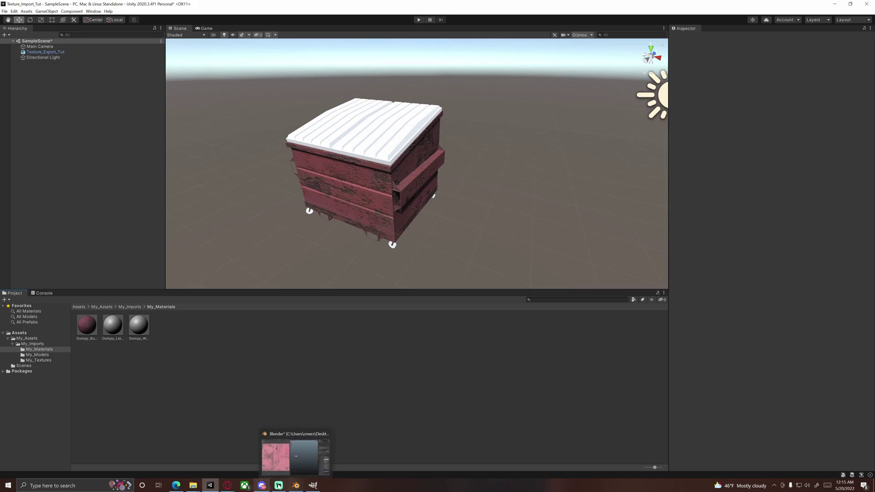
pyautogui.click(298, 487)
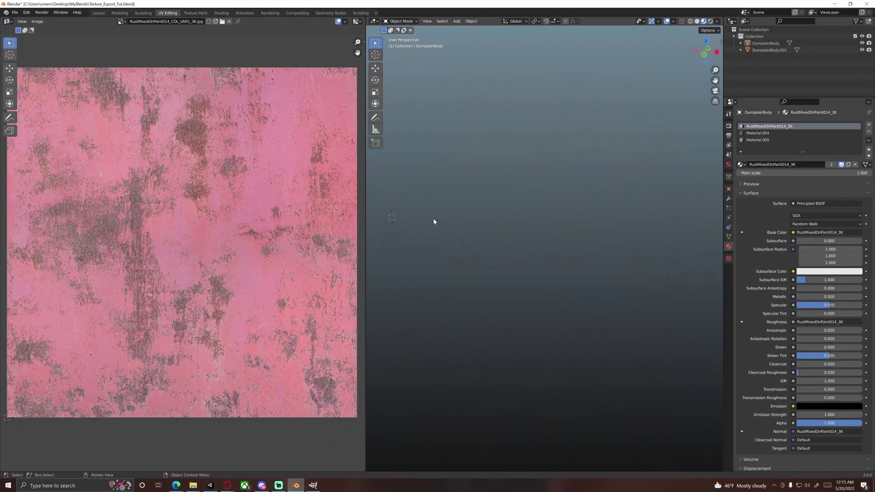
# Step: Select the lid in Shading to frame Material.004's Noise Texture, ColorRamp and Diffuse BSDF nodes
pyautogui.moveTo(553, 274); pyautogui.dragTo(530, 287, button='middle')
pyautogui.scroll(5, 524, 270)
pyautogui.scroll(4, 533, 278)
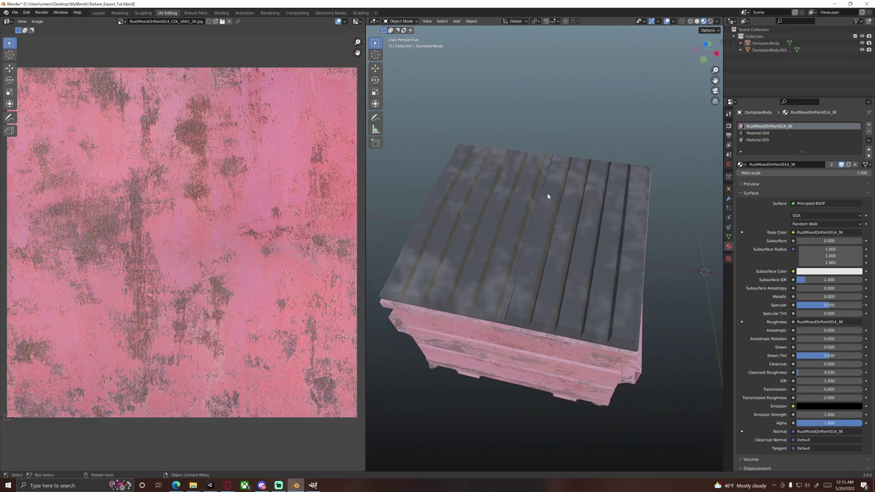
pyautogui.click(221, 13)
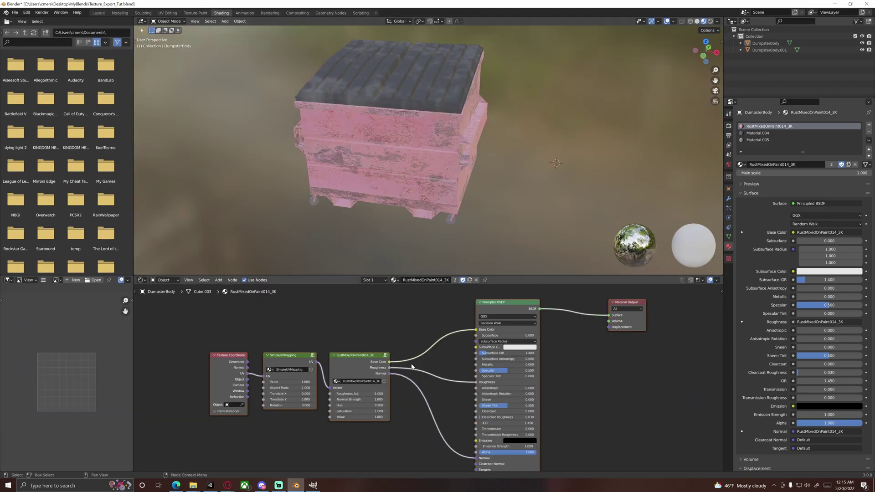
pyautogui.click(441, 73)
pyautogui.press('Home')
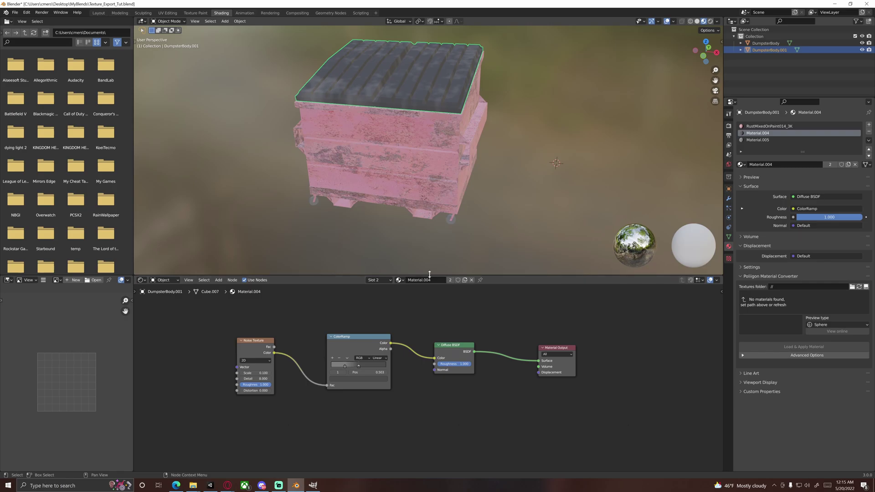
# Step: Deselect the lid and orbit near top-down to view its grey noise finish
pyautogui.moveTo(433, 228); pyautogui.dragTo(441, 164, button='middle')
pyautogui.scroll(2, 436, 180)
pyautogui.scroll(-2, 441, 182)
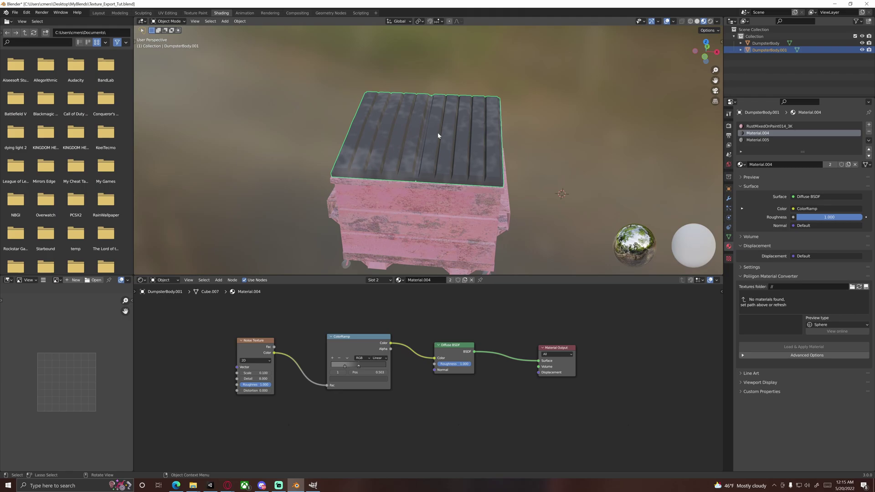
pyautogui.click(537, 124)
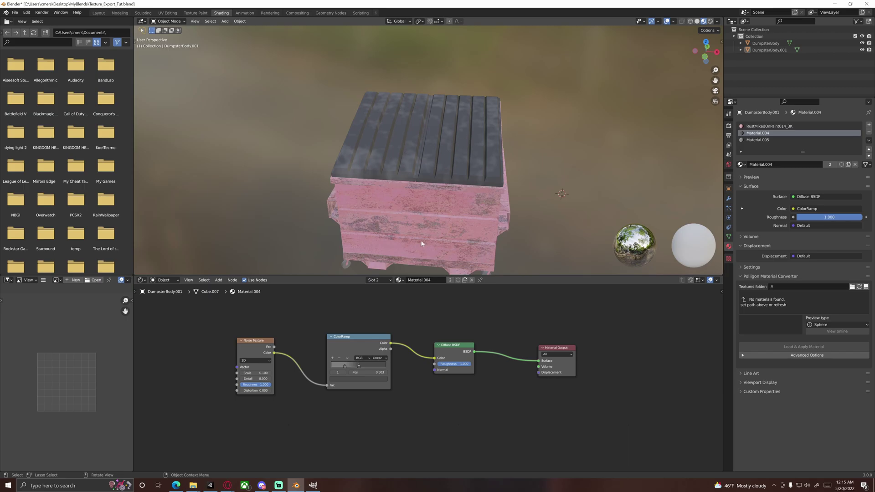
pyautogui.moveTo(431, 246); pyautogui.dragTo(427, 172, button='middle')
pyautogui.scroll(-2, 413, 157)
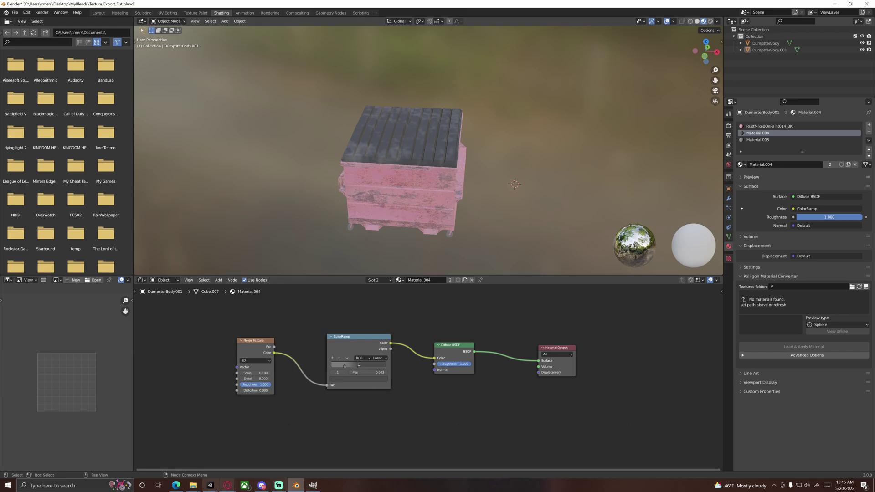
# Step: Apply Dumpy_Lid_Mat to the dumpster lid and set its albedo colour to black (000000)
pyautogui.click(210, 485)
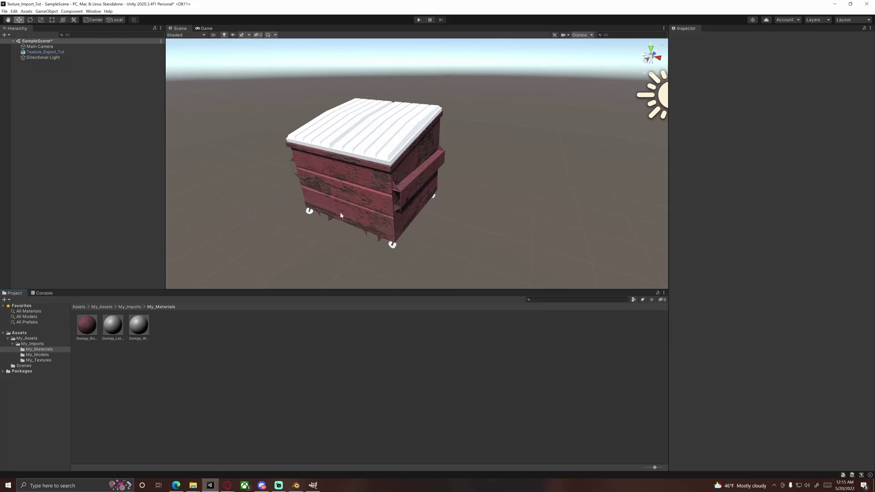
pyautogui.moveTo(124, 332); pyautogui.dragTo(407, 121)
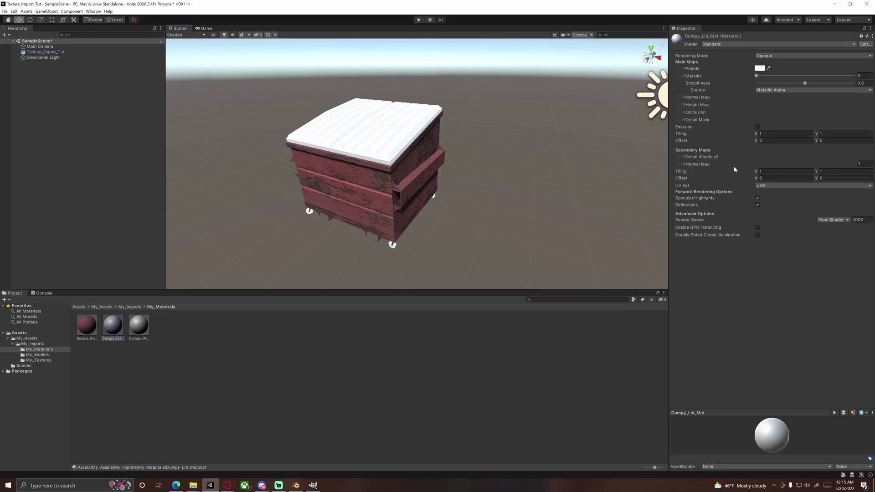
pyautogui.click(760, 68)
pyautogui.moveTo(782, 104); pyautogui.dragTo(780, 150)
pyautogui.click(645, 332)
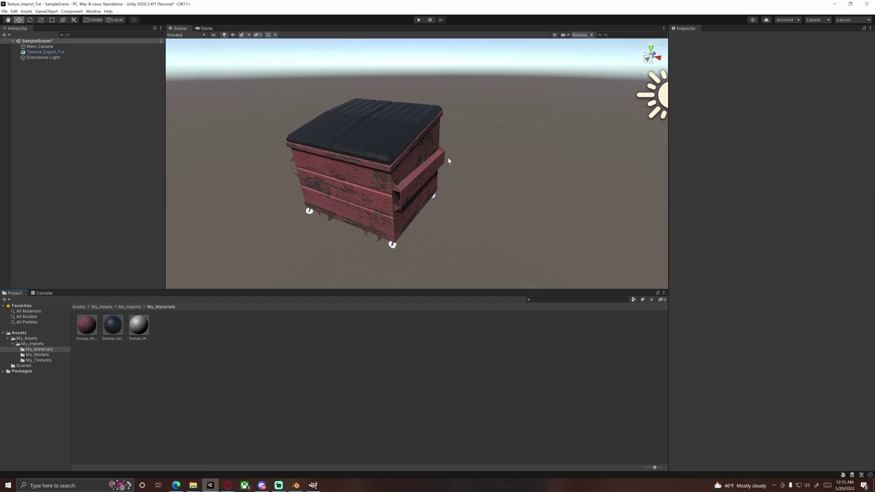
# Step: Lower Dumpy_Lid_Mat's smoothness to 0 and orbit around the black lid
pyautogui.click(391, 115)
pyautogui.click(112, 329)
pyautogui.moveTo(805, 83); pyautogui.dragTo(756, 83)
pyautogui.moveTo(506, 203); pyautogui.dragTo(445, 142, button='middle')
pyautogui.keyDown('alt'); pyautogui.moveTo(445, 141); pyautogui.dragTo(456, 155); pyautogui.keyUp('alt')
pyautogui.keyDown('alt'); pyautogui.moveTo(470, 191); pyautogui.dragTo(434, 175); pyautogui.keyUp('alt')
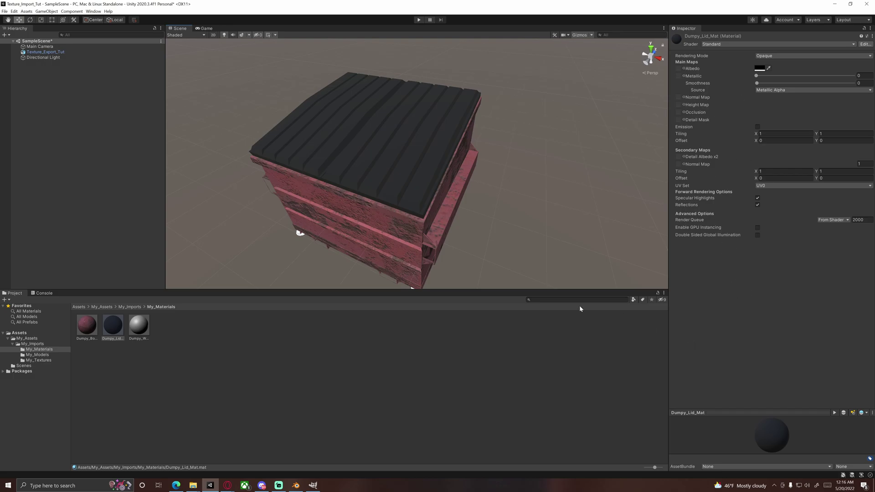
pyautogui.keyDown('alt'); pyautogui.moveTo(437, 227); pyautogui.dragTo(364, 215); pyautogui.keyUp('alt')
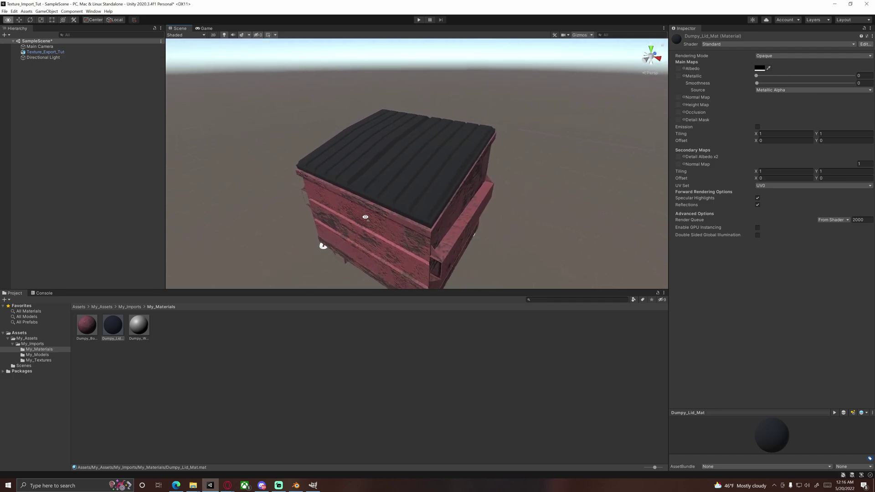
# Step: Clear the selection and switch over to GIMP
pyautogui.click(357, 354)
pyautogui.click(391, 189)
pyautogui.click(356, 340)
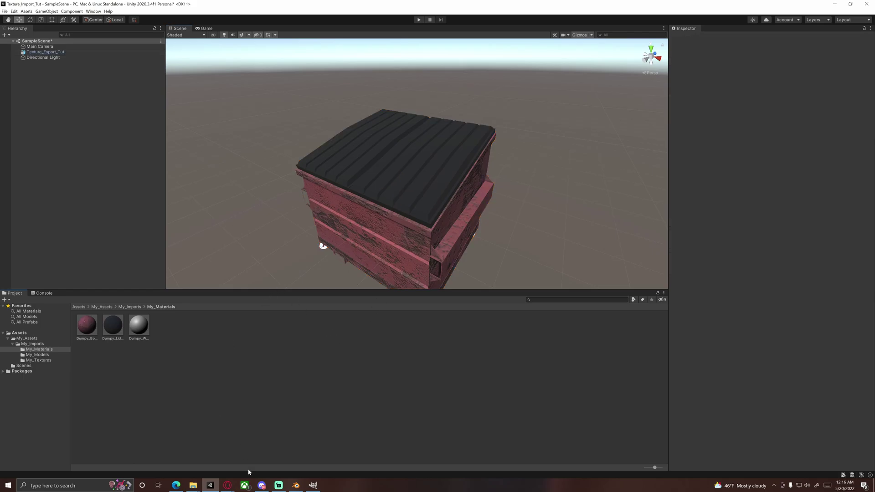
pyautogui.click(313, 485)
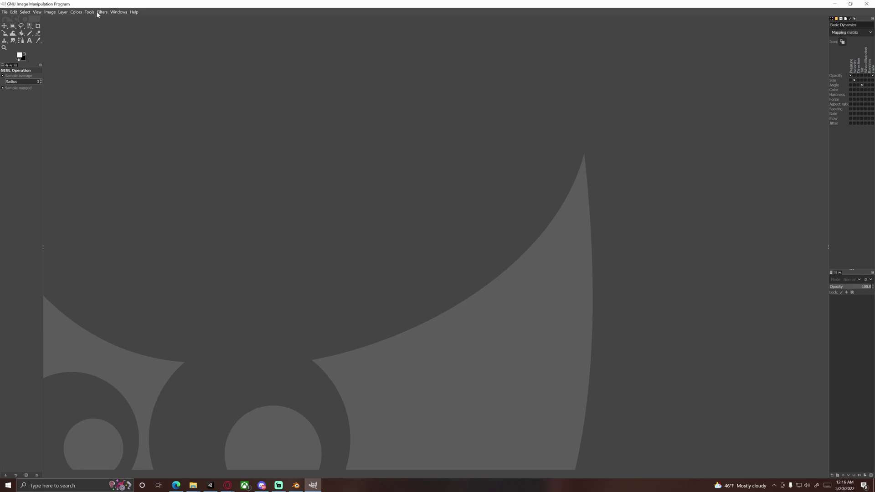
# Step: Browse the Filters submenus and close them without applying anything
pyautogui.click(89, 12)
pyautogui.moveTo(58, 14)
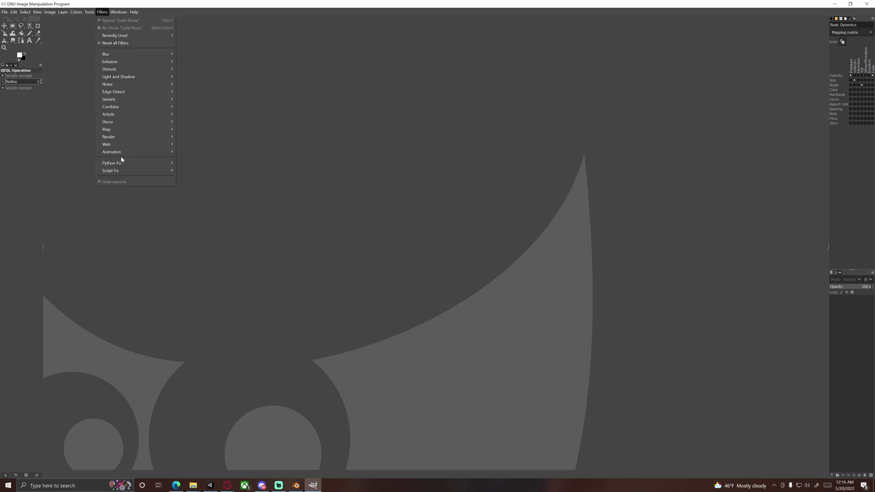
pyautogui.moveTo(128, 139)
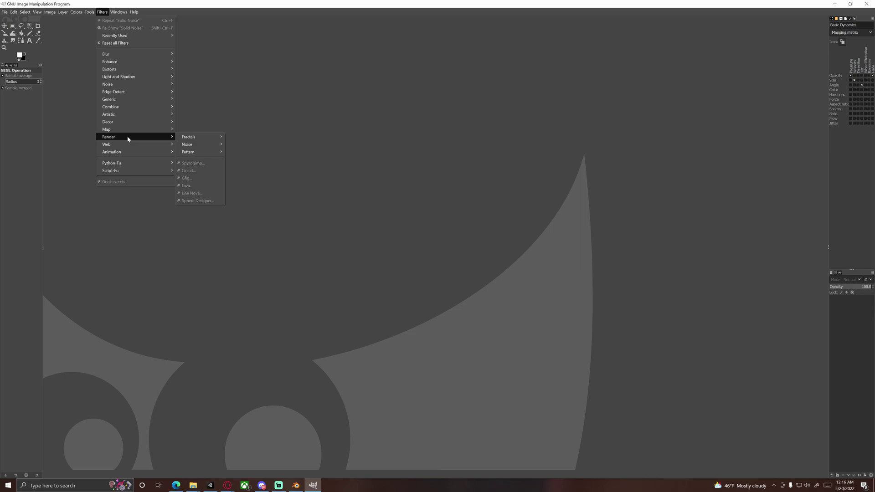
pyautogui.moveTo(217, 144)
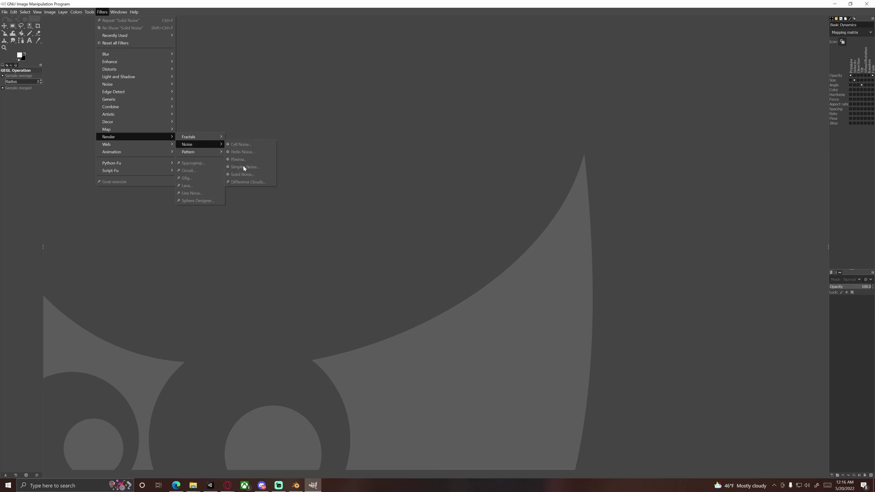
pyautogui.click(65, 72)
# Step: Create a new 1920×1080 image and head to Filters for Solid Noise
pyautogui.click(5, 11)
pyautogui.click(11, 20)
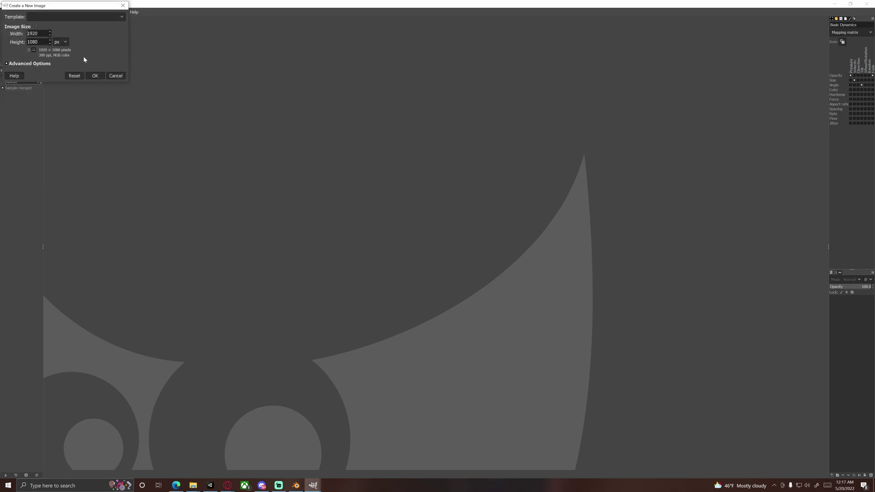
pyautogui.click(95, 75)
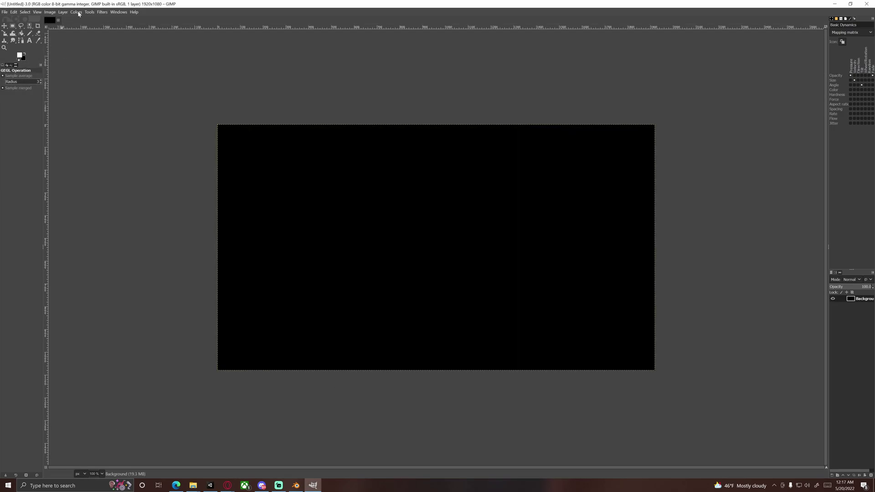
pyautogui.click(101, 12)
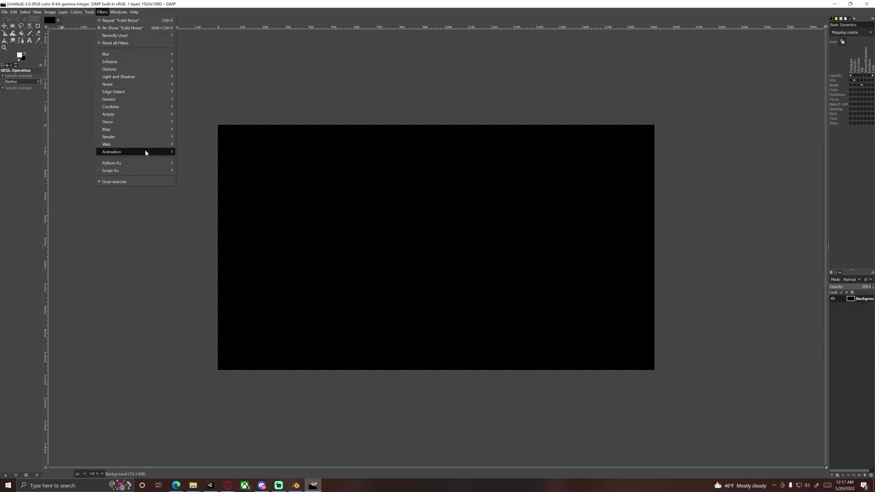
# Step: Open Render > Noise > Solid Noise and set X/Y Size to 8.458
pyautogui.moveTo(152, 136)
pyautogui.moveTo(203, 147)
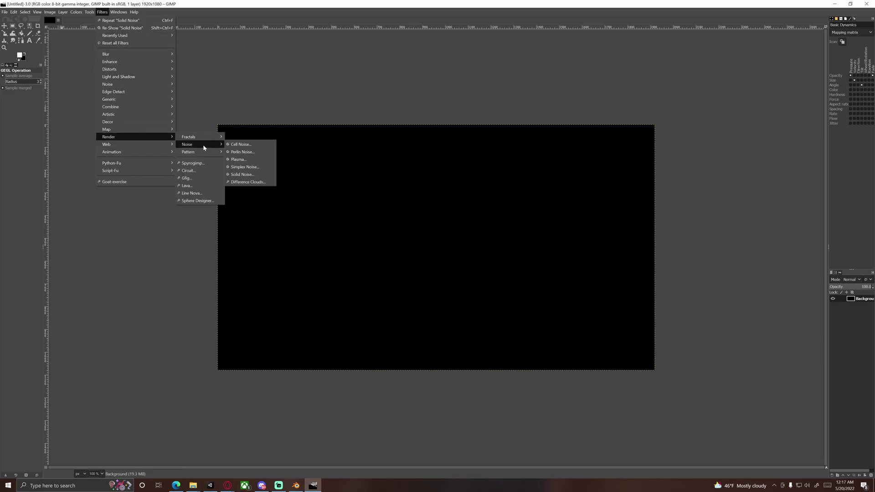
pyautogui.click(243, 175)
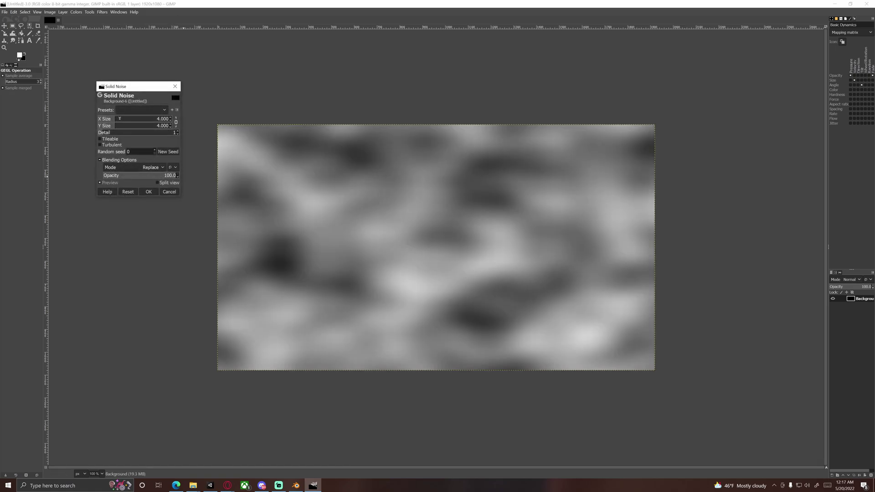
pyautogui.moveTo(120, 118)
pyautogui.mouseDown()
pyautogui.moveTo(144, 123)
pyautogui.moveTo(134, 123)
pyautogui.mouseUp()
# Step: Cycle through random seeds to find a fresh noise pattern
pyautogui.click(168, 152)
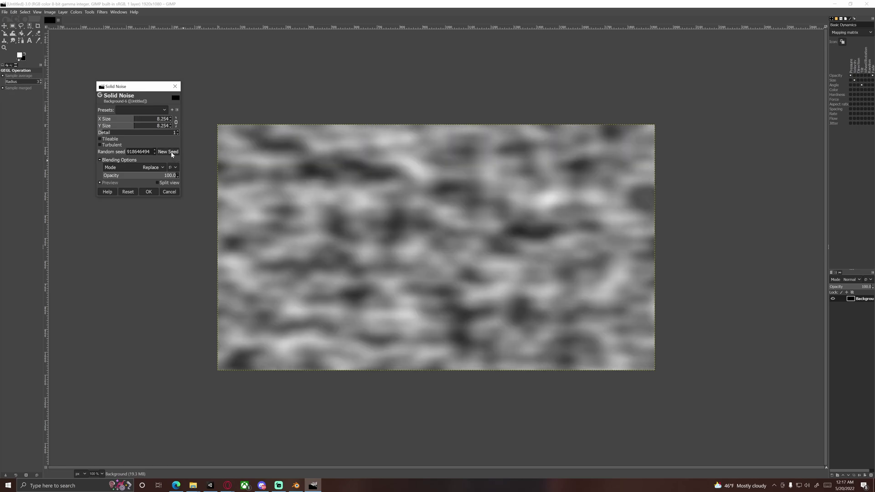
pyautogui.click(170, 153)
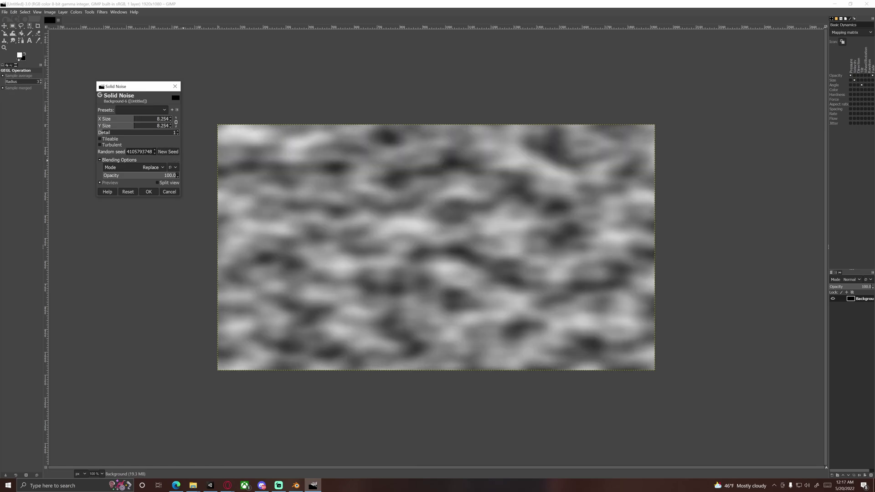
pyautogui.click(154, 151)
pyautogui.click(154, 150)
pyautogui.click(154, 151)
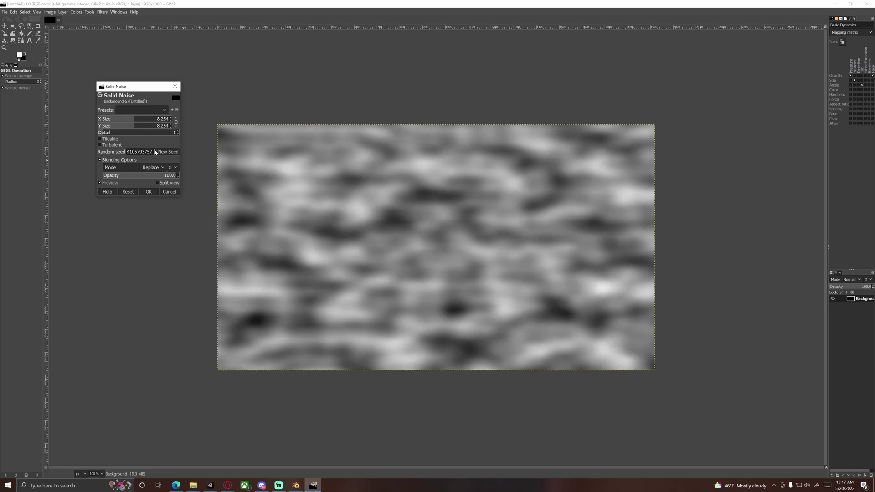
pyautogui.click(154, 151)
pyautogui.click(154, 151)
pyautogui.click(154, 151)
pyautogui.click(155, 151)
pyautogui.click(167, 153)
pyautogui.click(166, 152)
pyautogui.click(167, 153)
pyautogui.click(167, 152)
pyautogui.click(166, 152)
pyautogui.click(167, 152)
# Step: Raise Detail to 6, pick a new seed, lower opacity to 30.3 and apply
pyautogui.scroll(1, 111, 133)
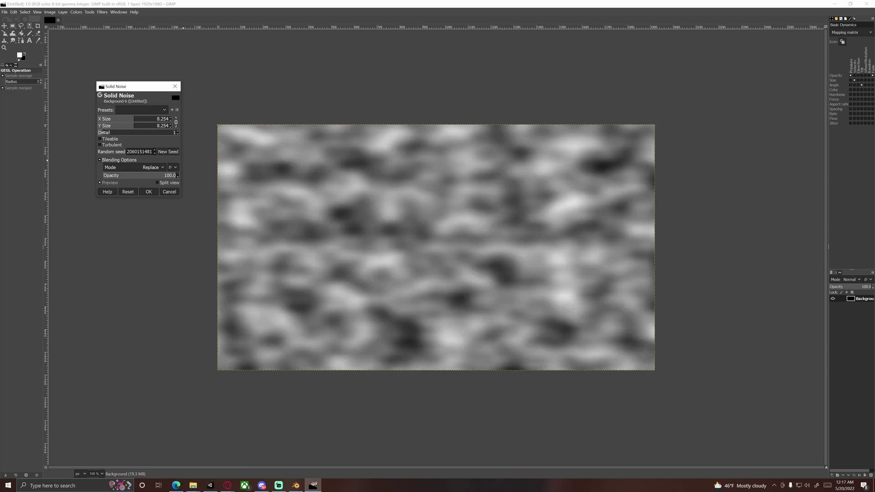
pyautogui.moveTo(112, 133); pyautogui.dragTo(135, 122)
pyautogui.click(174, 153)
pyautogui.click(175, 153)
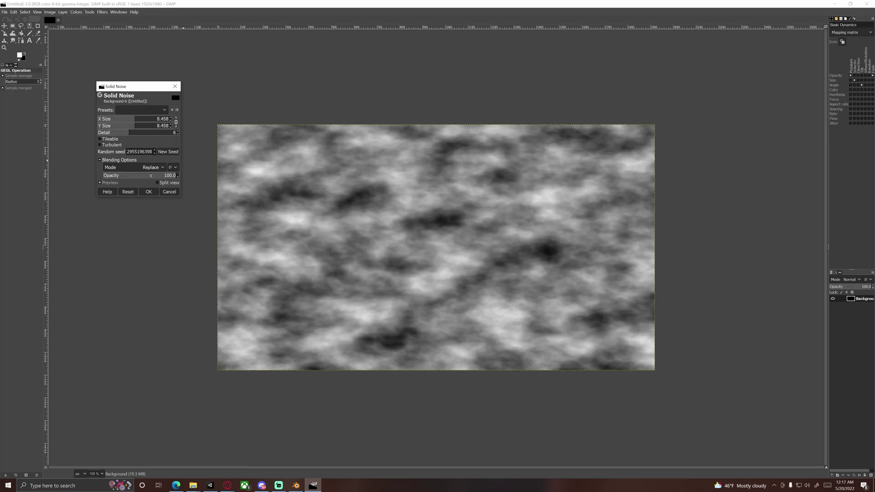
pyautogui.moveTo(151, 175); pyautogui.dragTo(131, 176)
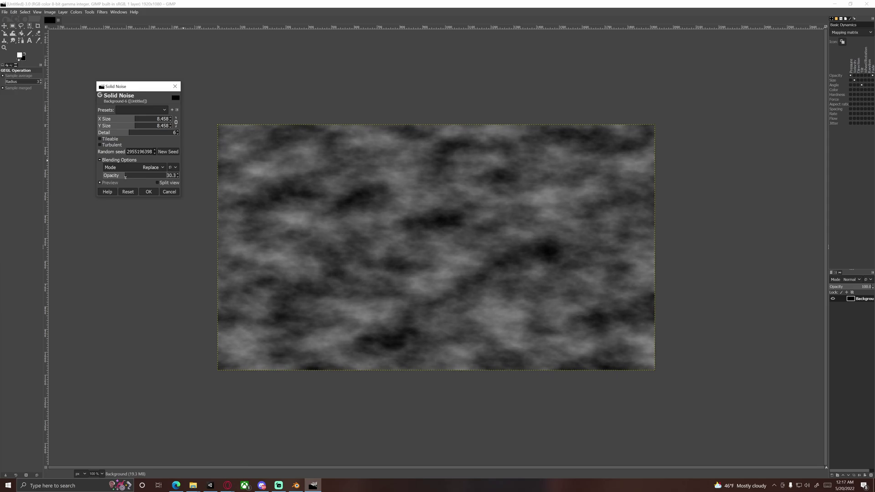
pyautogui.click(149, 192)
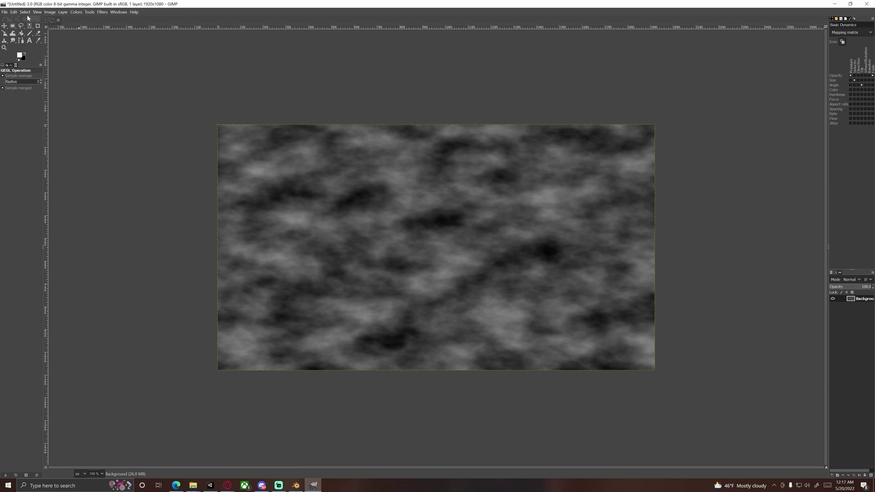
# Step: Export the noise image over the existing Dump_Lid_Noise.png in DevFiles with default PNG settings
pyautogui.click(5, 12)
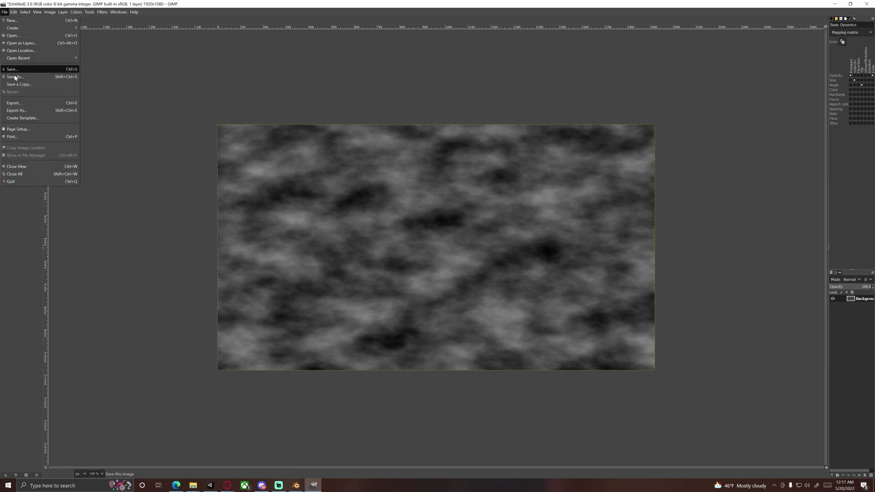
pyautogui.click(17, 110)
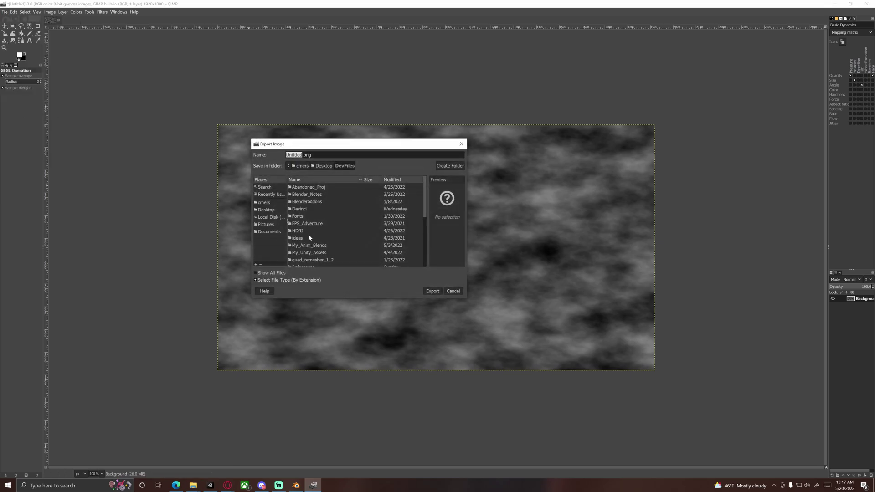
pyautogui.scroll(-3, 309, 237)
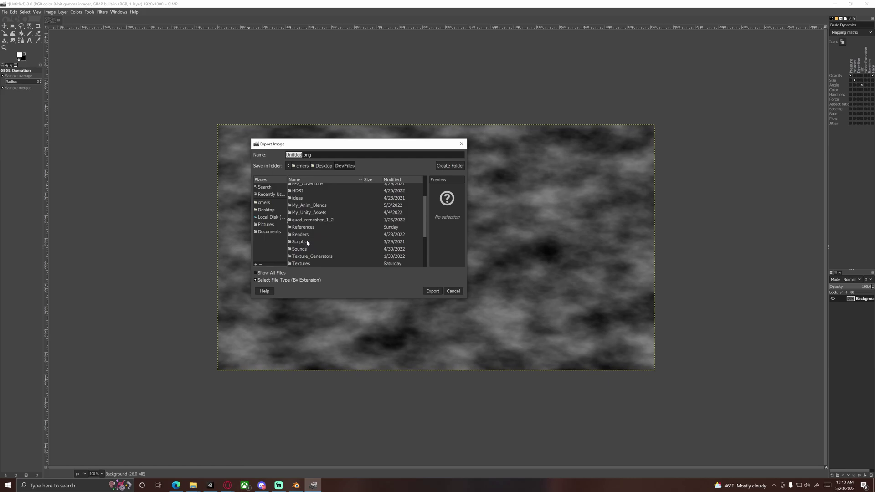
pyautogui.scroll(3, 307, 242)
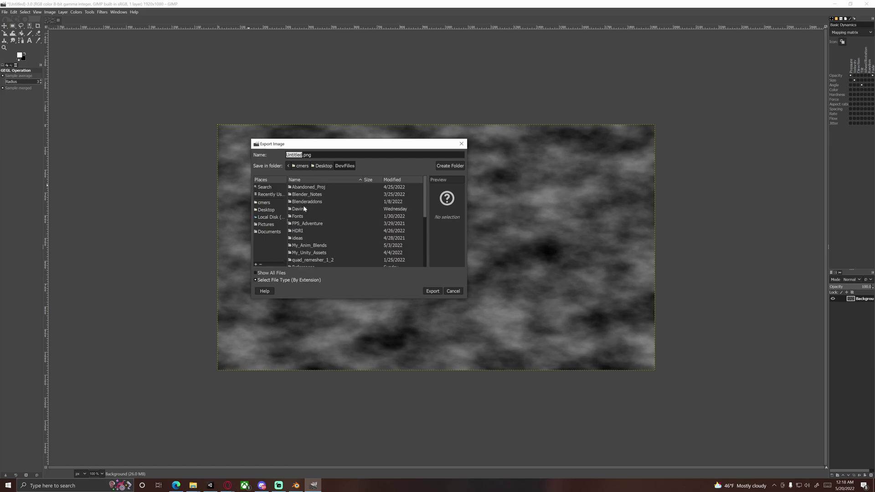
pyautogui.scroll(-5, 310, 228)
pyautogui.click(313, 242)
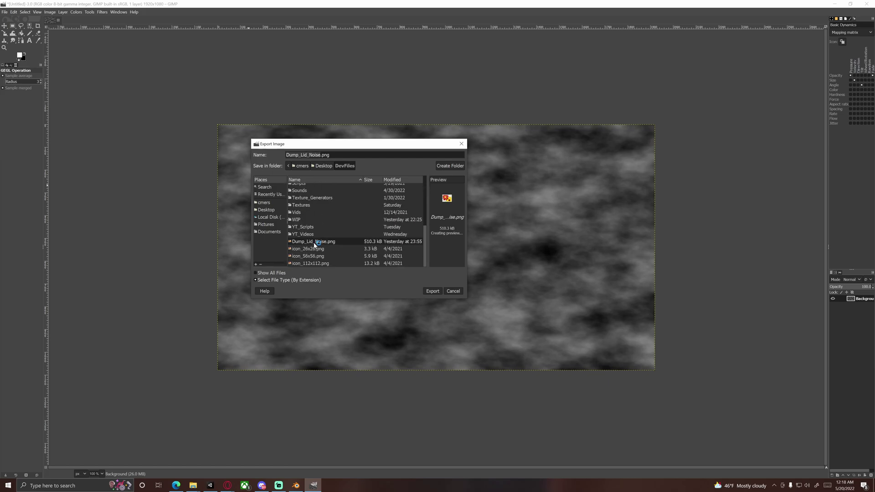
pyautogui.click(432, 290)
pyautogui.click(391, 248)
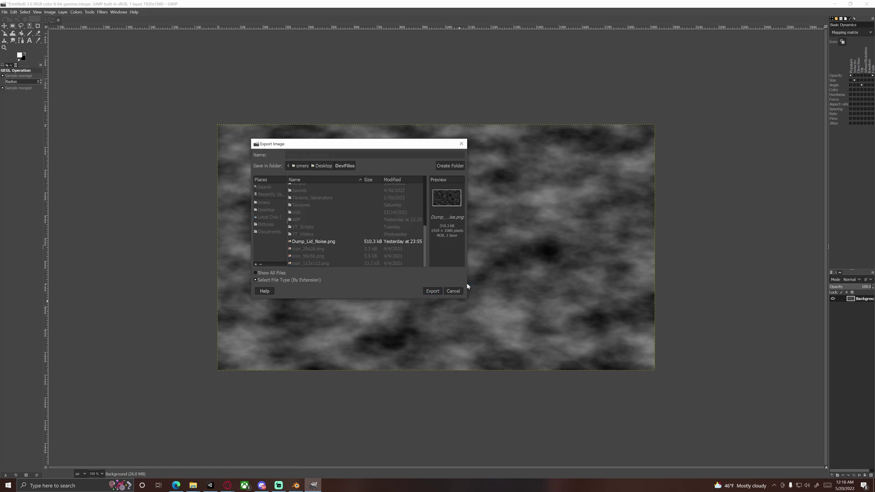
pyautogui.click(455, 314)
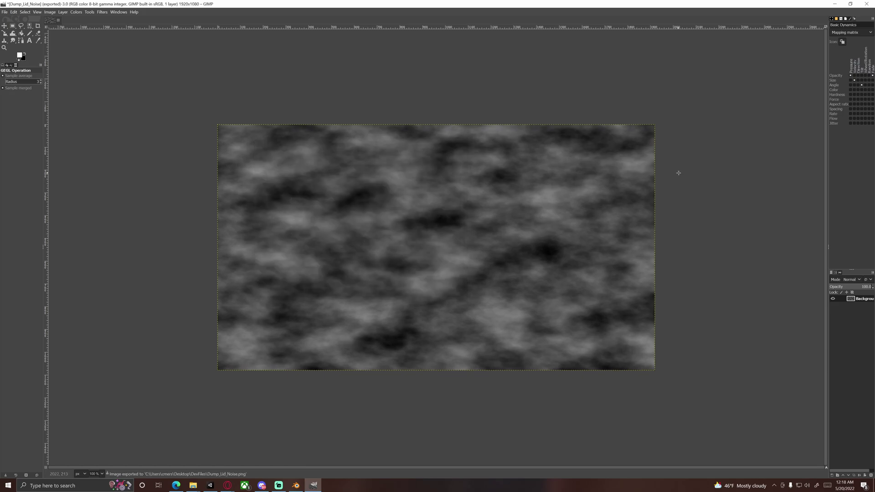
# Step: Preview a lighter albedo colour on Dumpy_Lid_Mat, then revert it
pyautogui.click(210, 486)
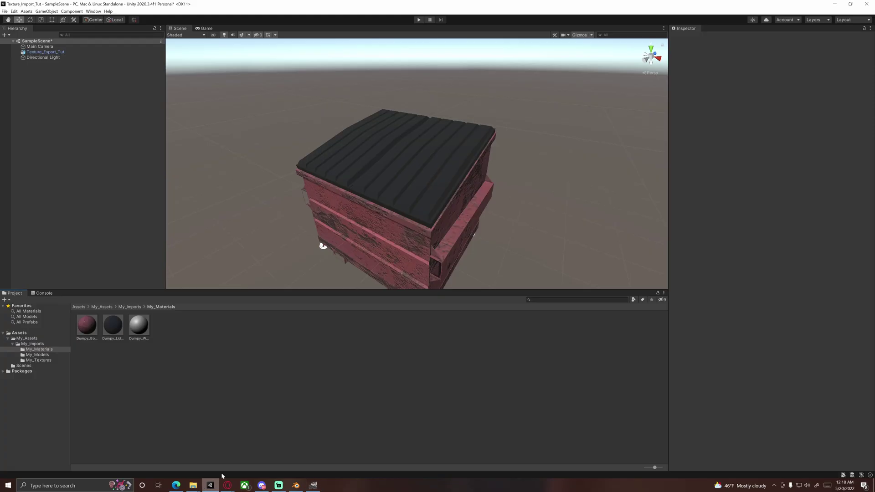
pyautogui.click(113, 327)
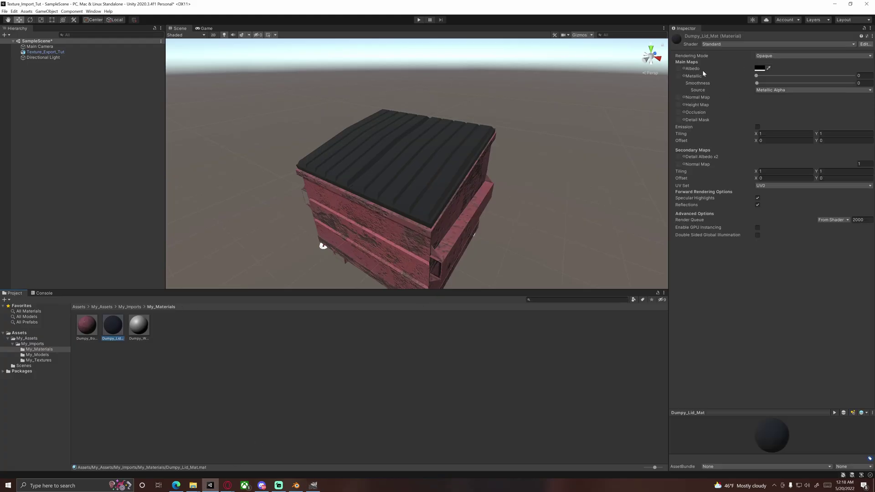
pyautogui.click(759, 68)
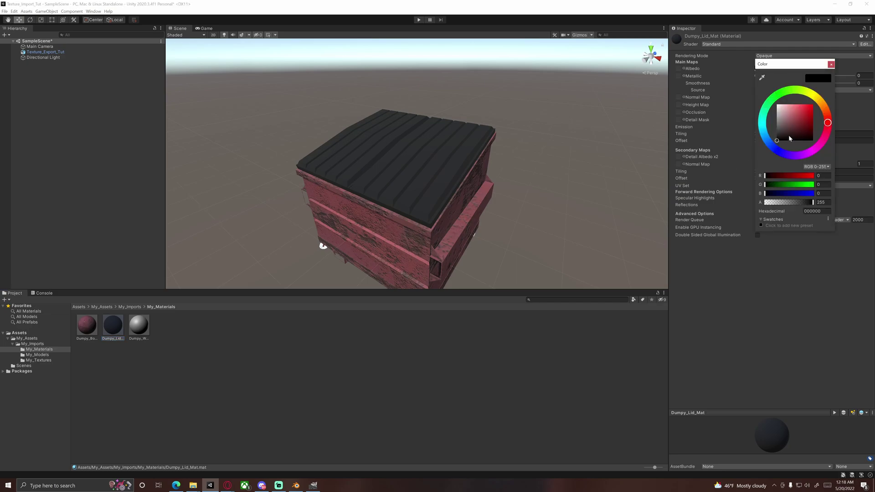
pyautogui.moveTo(785, 143)
pyautogui.mouseDown()
pyautogui.moveTo(779, 114)
pyautogui.moveTo(777, 141)
pyautogui.mouseUp()
pyautogui.click(735, 335)
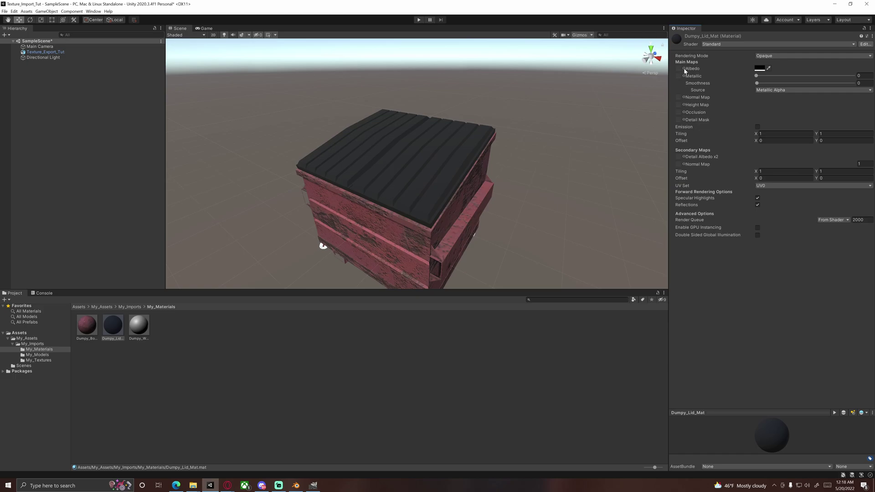
# Step: Create a new Dumpy_Textures folder inside My_Textures
pyautogui.click(141, 406)
pyautogui.click(39, 360)
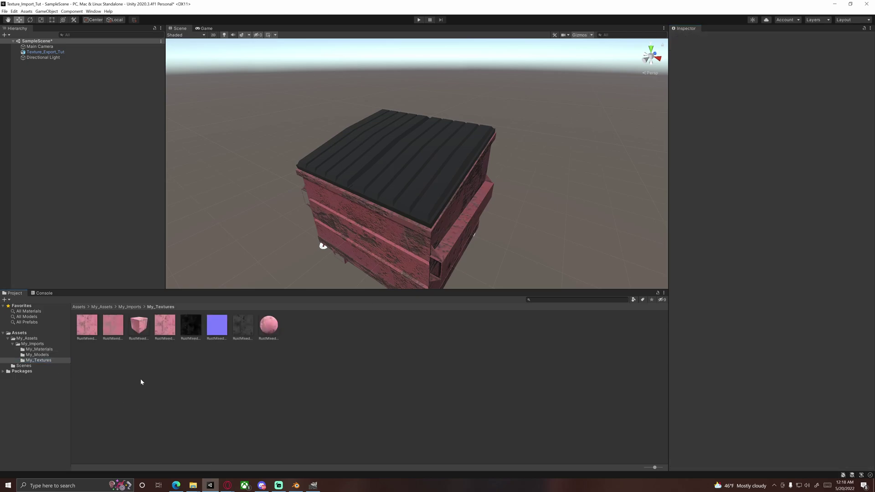
pyautogui.rightClick(141, 381)
pyautogui.moveTo(158, 218)
pyautogui.click(242, 217)
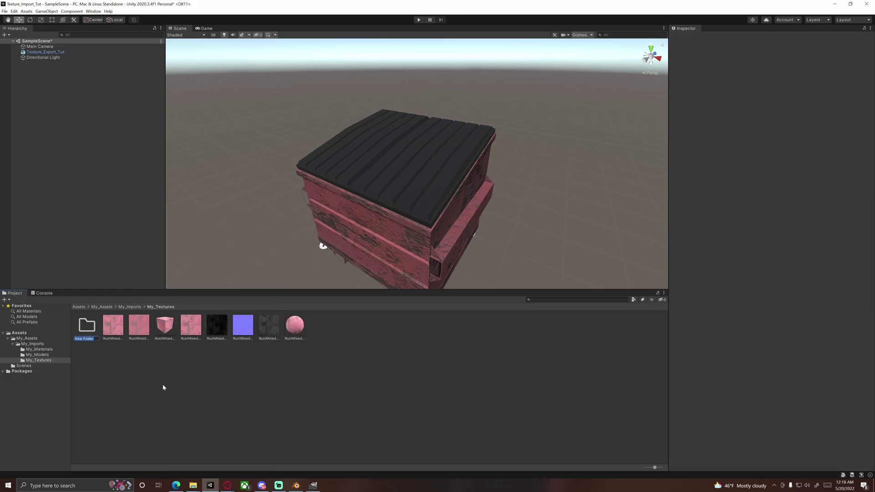
pyautogui.write('M')
pyautogui.write('xtures')
pyautogui.press('Return')
# Step: Select all eight rust textures and move them into Dumpy_Textures
pyautogui.click(115, 335)
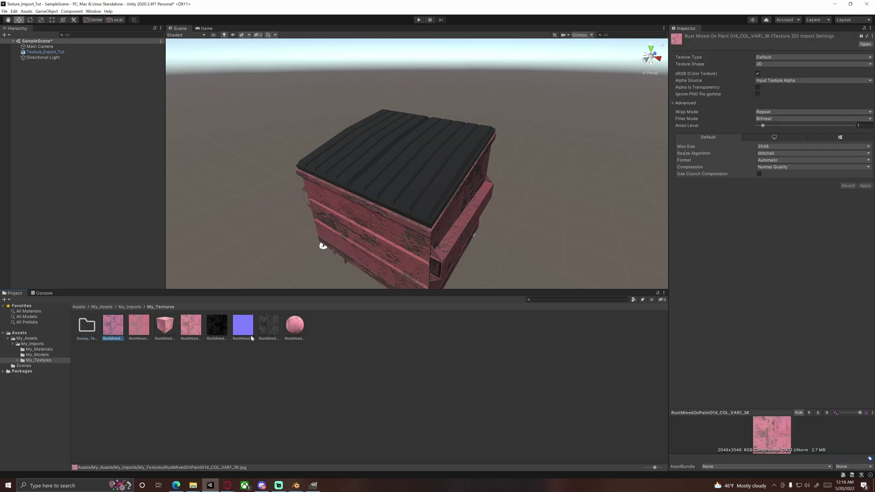
pyautogui.hotkey('ctrl', 'a')
pyautogui.moveTo(111, 329); pyautogui.dragTo(89, 327)
# Step: Open Dumpy_Textures and import Dump_Lid_Noise from Desktop > DevFiles via Import New Asset
pyautogui.rightClick(121, 363)
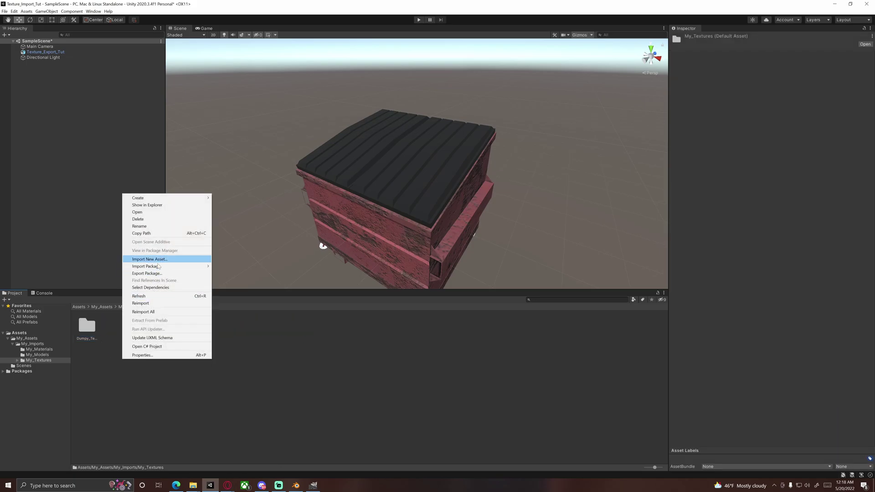
pyautogui.click(88, 328)
pyautogui.doubleClick(88, 328)
pyautogui.rightClick(123, 371)
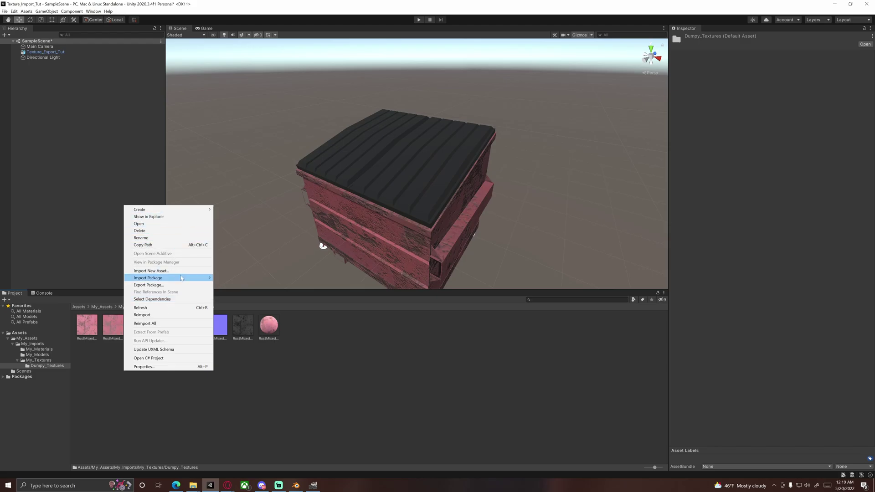
pyautogui.click(150, 271)
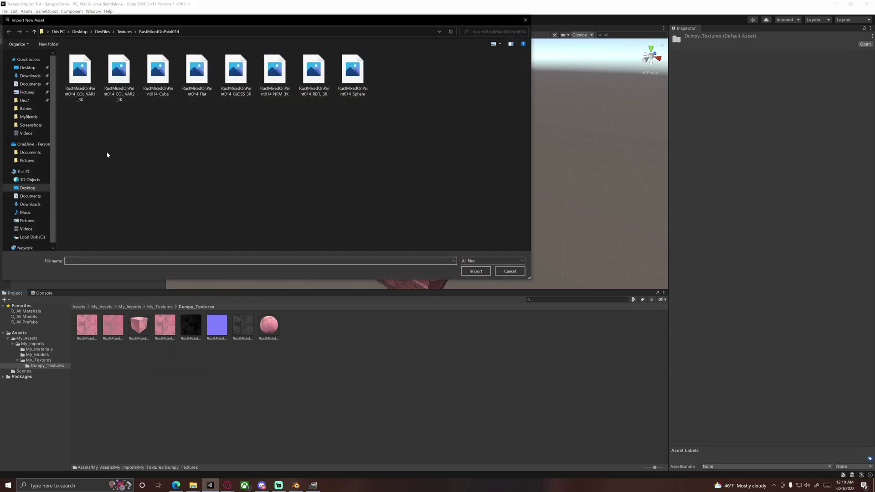
pyautogui.click(27, 68)
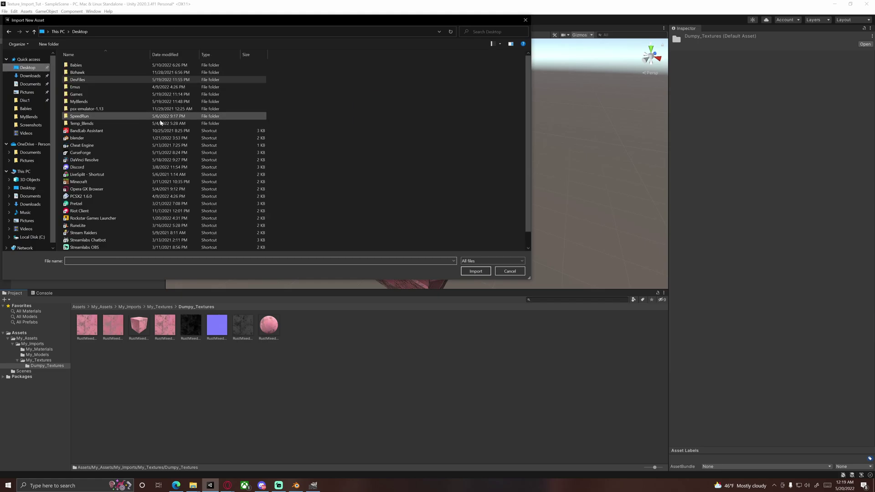
pyautogui.doubleClick(77, 80)
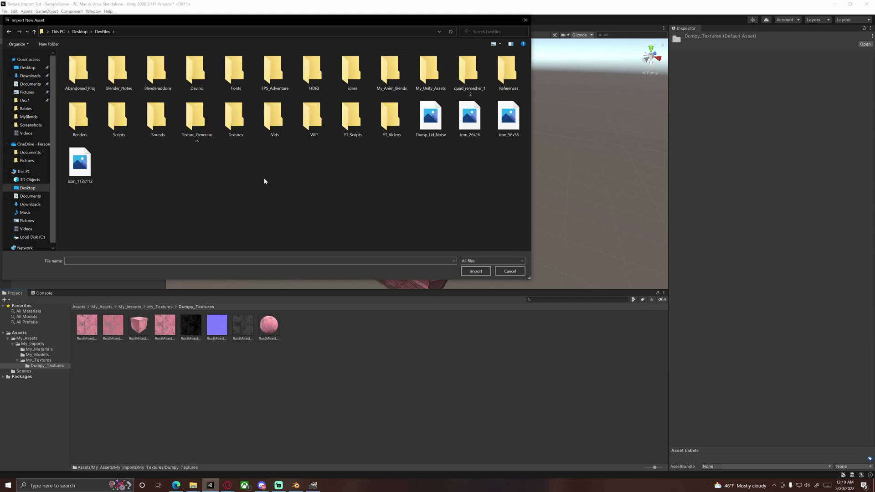
pyautogui.doubleClick(430, 117)
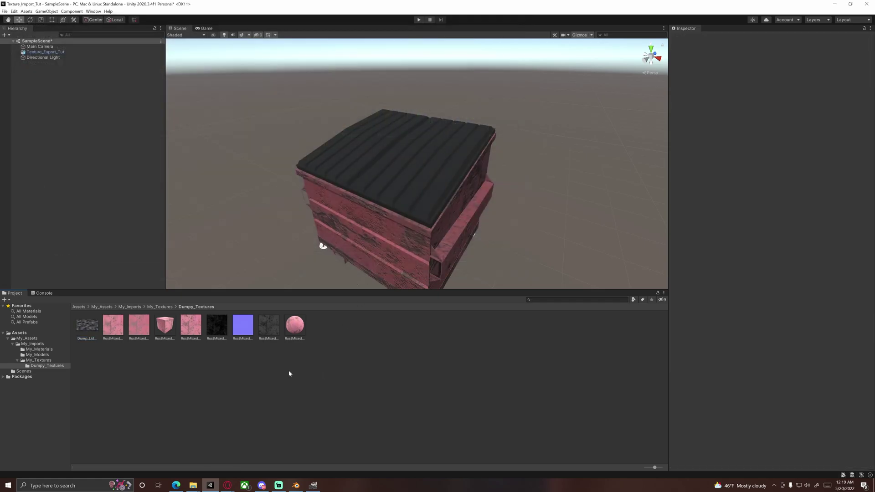
# Step: Assign the Dump_Lid_Noise texture to Dumpy_Lid_Mat's albedo slot
pyautogui.click(40, 349)
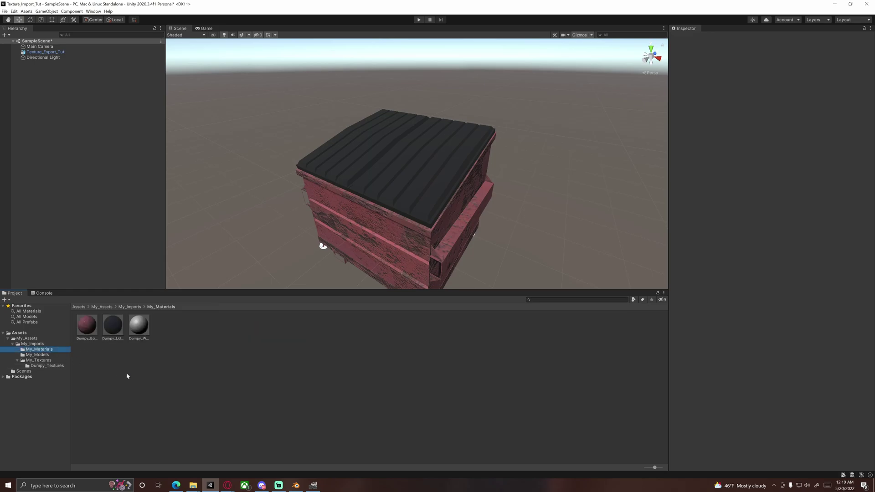
pyautogui.click(114, 337)
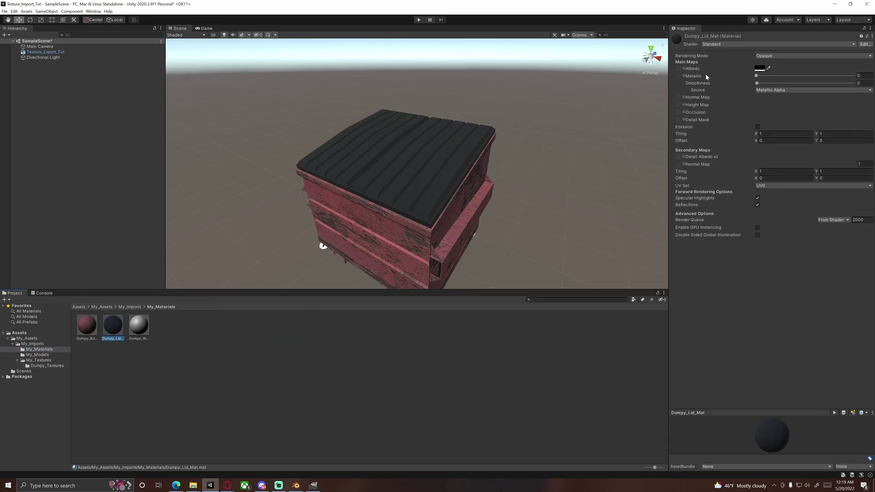
pyautogui.click(684, 68)
pyautogui.click(708, 93)
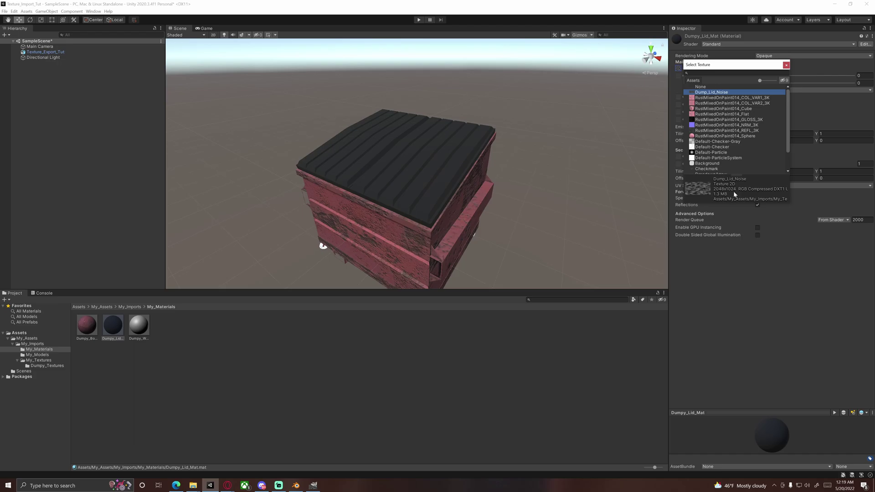
pyautogui.click(715, 299)
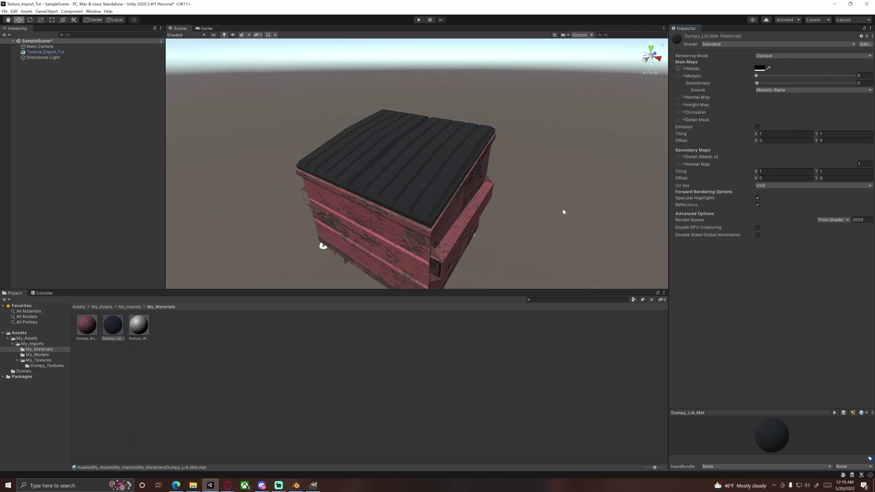
# Step: Tint the lid albedo light grey, set Metallic to 0.574, and zoom in on the lid
pyautogui.click(759, 68)
pyautogui.moveTo(785, 136)
pyautogui.mouseDown()
pyautogui.moveTo(777, 105)
pyautogui.moveTo(775, 123)
pyautogui.mouseUp()
pyautogui.click(743, 300)
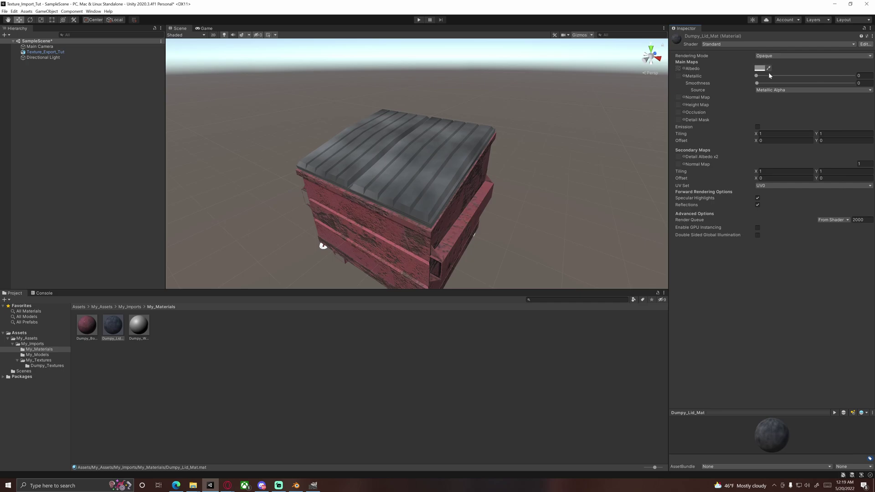
pyautogui.moveTo(757, 83); pyautogui.dragTo(815, 83)
pyautogui.moveTo(569, 140); pyautogui.dragTo(555, 205, button='right')
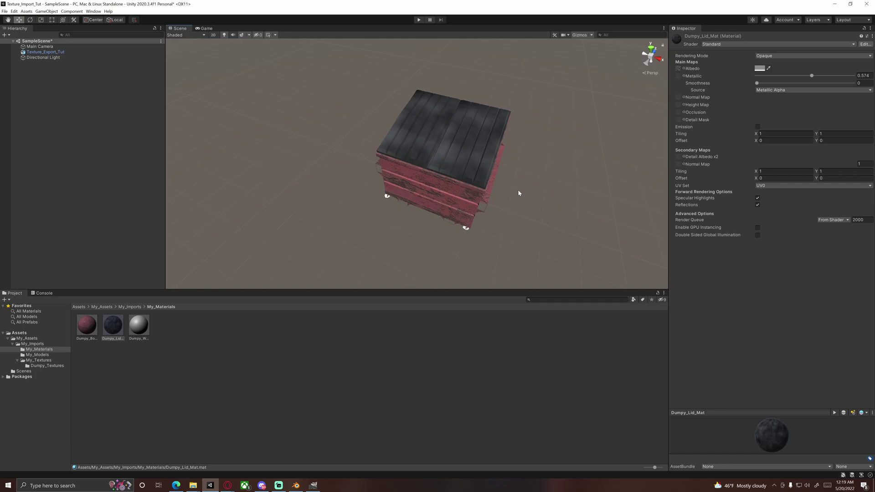
pyautogui.scroll(5, 500, 181)
pyautogui.scroll(-3, 506, 185)
pyautogui.scroll(2, 499, 182)
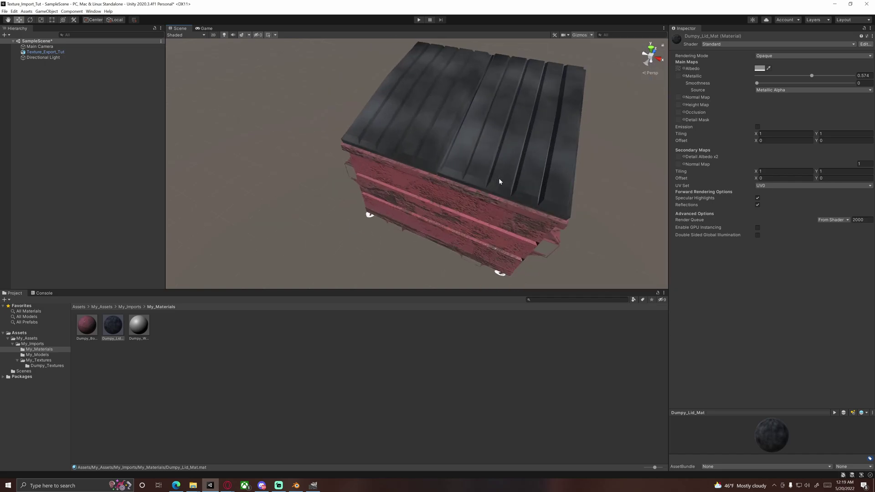
pyautogui.keyDown('alt'); pyautogui.moveTo(499, 180); pyautogui.dragTo(523, 202); pyautogui.keyUp('alt')
pyautogui.scroll(2, 504, 180)
pyautogui.scroll(-3, 512, 183)
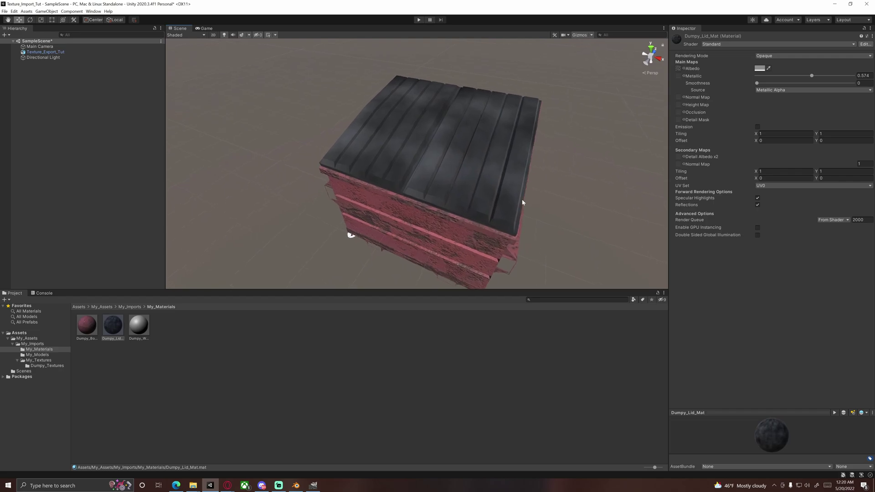
pyautogui.scroll(1, 483, 200)
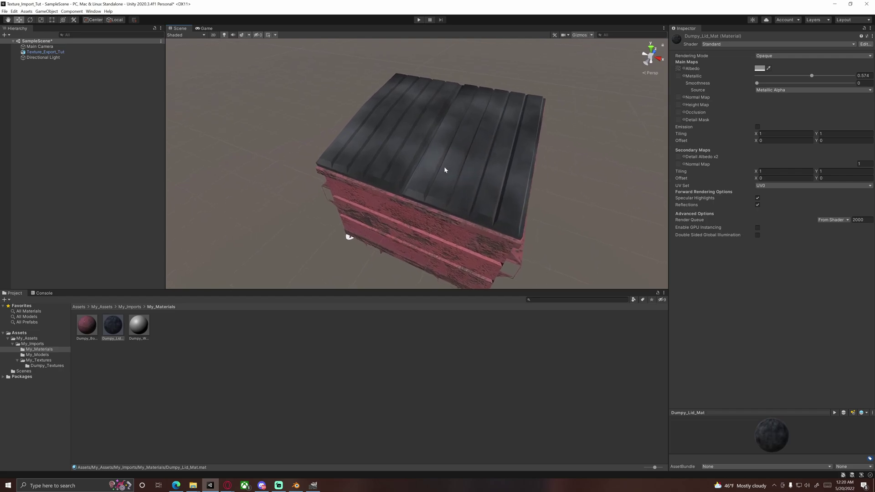
pyautogui.keyDown('alt'); pyautogui.moveTo(449, 218); pyautogui.dragTo(500, 209); pyautogui.keyUp('alt')
pyautogui.moveTo(375, 178)
pyautogui.keyDown('alt'); pyautogui.mouseDown()
pyautogui.moveTo(399, 80)
pyautogui.moveTo(392, 168)
pyautogui.moveTo(388, 113)
pyautogui.moveTo(382, 182)
pyautogui.mouseUp(); pyautogui.keyUp('alt')
pyautogui.scroll(-3, 383, 188)
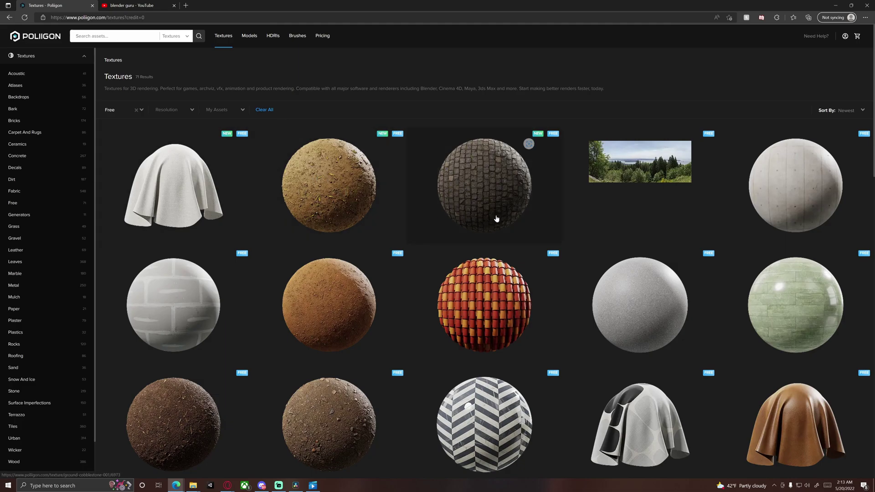
pyautogui.scroll(-5, 496, 219)
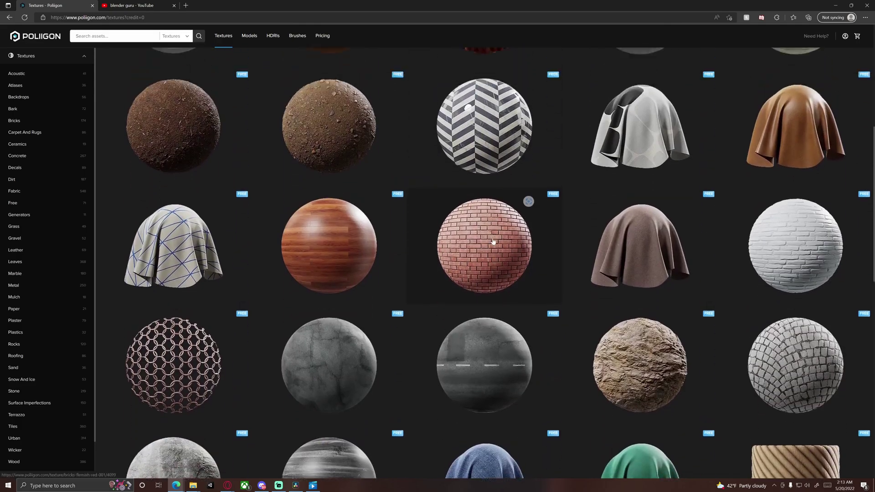
pyautogui.scroll(3, 493, 242)
pyautogui.click(493, 244)
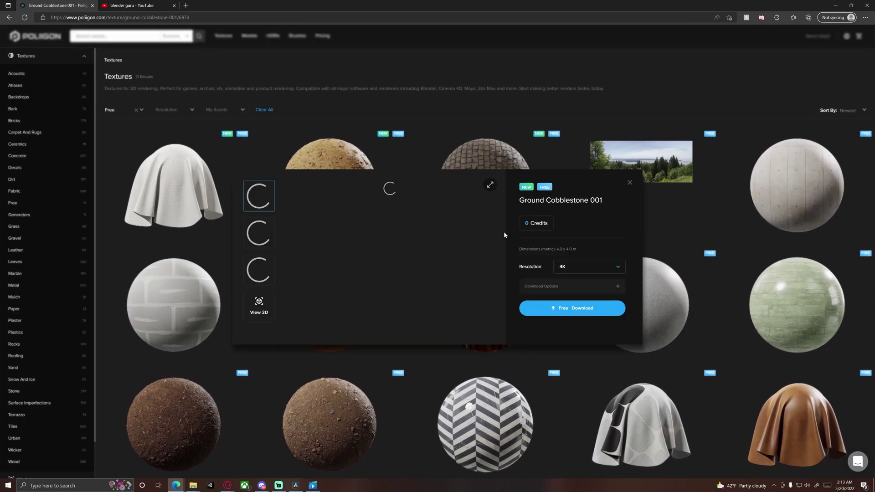
pyautogui.click(574, 252)
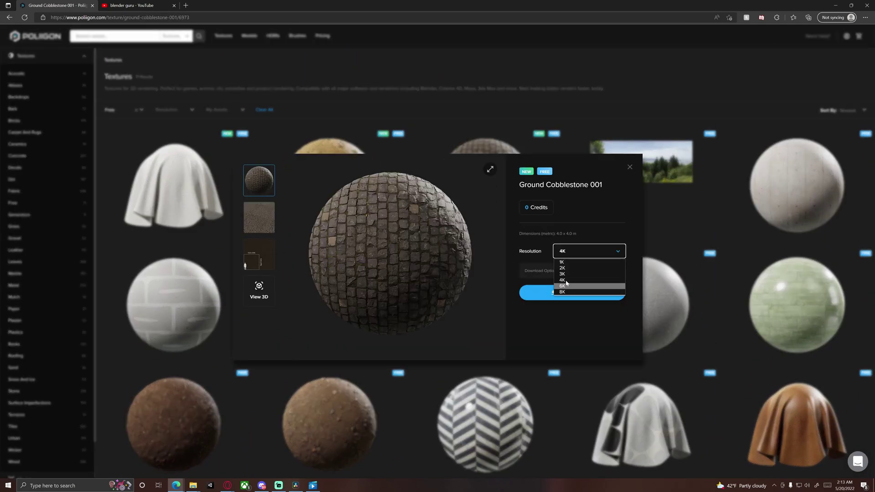
pyautogui.click(570, 344)
pyautogui.click(551, 273)
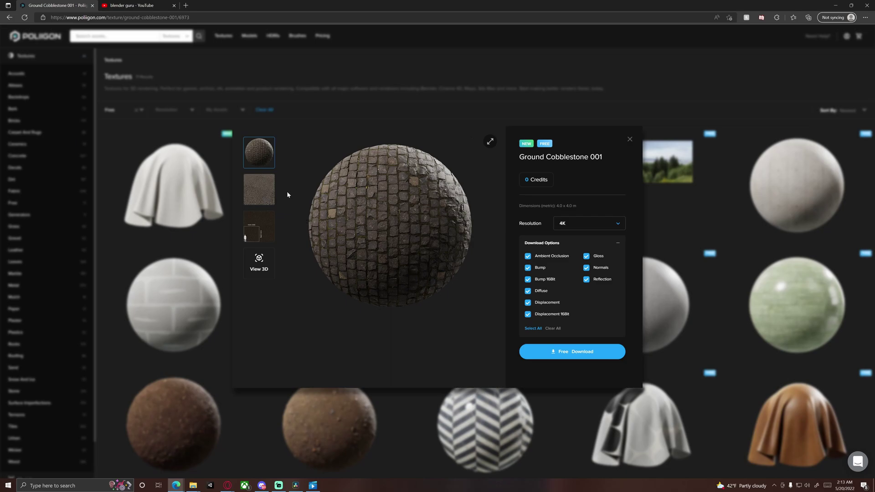
pyautogui.click(629, 139)
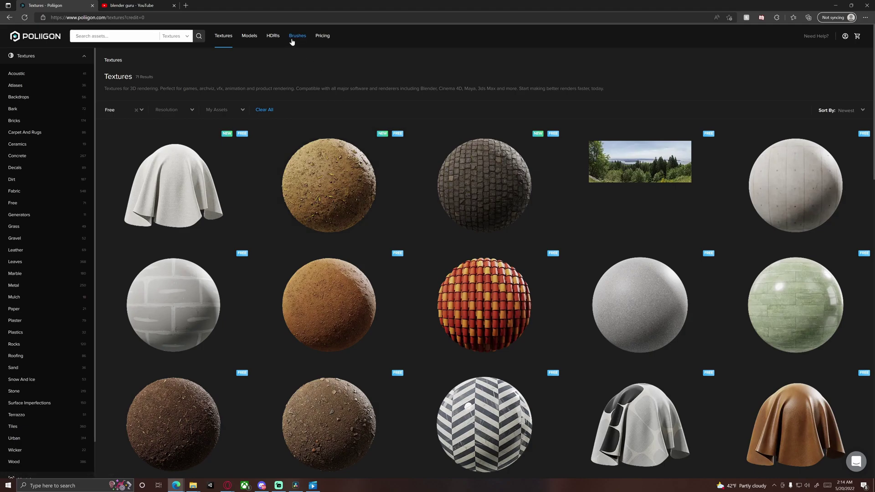
# Step: Open Poliigon's Pricing page showing the Hobby, Professional and Team plans
pyautogui.click(319, 35)
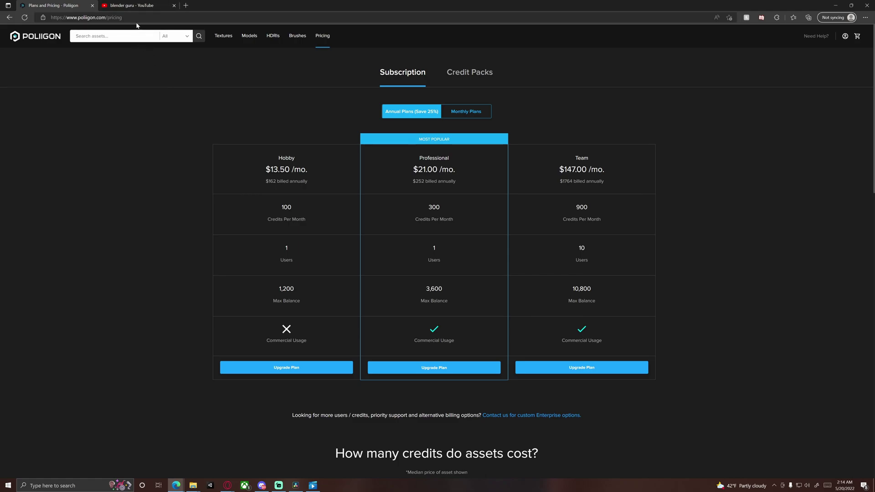
# Step: Switch to the 'blender guru - YouTube' tab to show the Blender Guru channel results
pyautogui.click(137, 7)
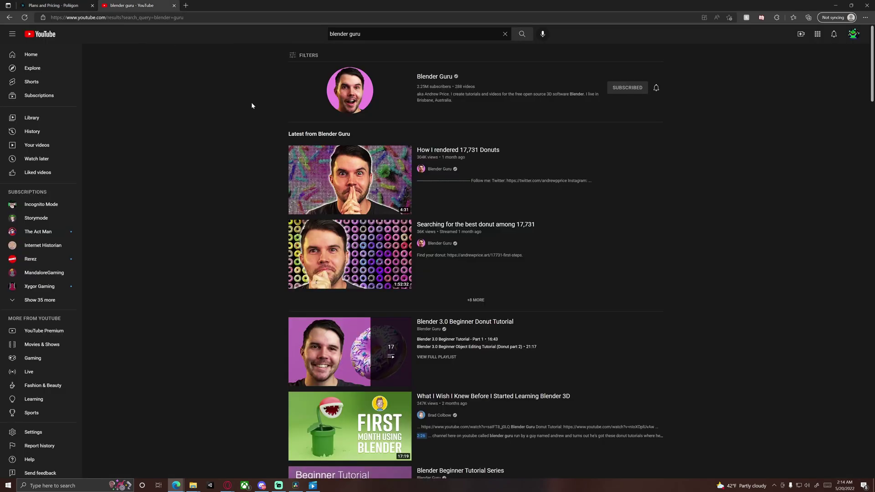